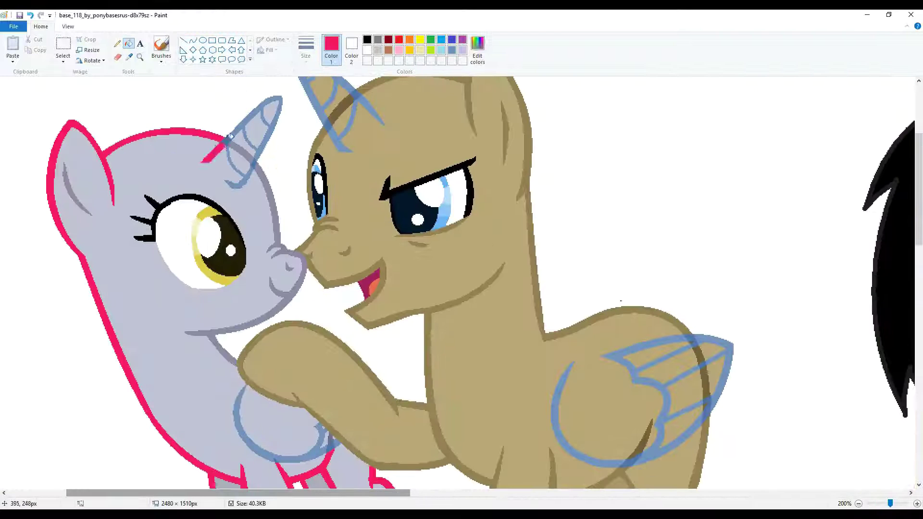
Step: Recolor the grey pony's horn outline crimson pink and blank out its wing lines with white
{"action": "left_click", "coordinate": [244, 151]}
{"action": "scroll", "coordinate": [253, 242], "scroll_direction": "down", "scroll_amount": 4}
{"action": "right_click", "coordinate": [252, 243]}
{"action": "right_click", "coordinate": [331, 237]}
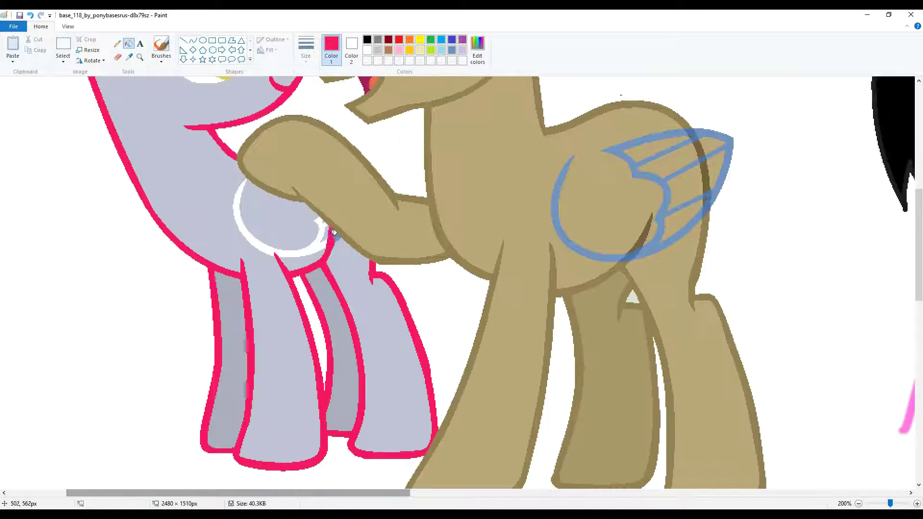
Step: Fill the smaller pony's body, horn and legs with the light pink sampled from the reference mare
{"action": "scroll", "coordinate": [332, 236], "scroll_direction": "up", "scroll_amount": 2}
{"action": "left_click", "coordinate": [129, 56]}
{"action": "scroll", "coordinate": [401, 486], "scroll_direction": "right", "scroll_amount": 10}
{"action": "left_click", "coordinate": [700, 309]}
{"action": "scroll", "coordinate": [402, 486], "scroll_direction": "left", "scroll_amount": 11}
{"action": "left_click", "coordinate": [324, 330]}
{"action": "left_click", "coordinate": [376, 343]}
{"action": "left_click", "coordinate": [368, 358]}
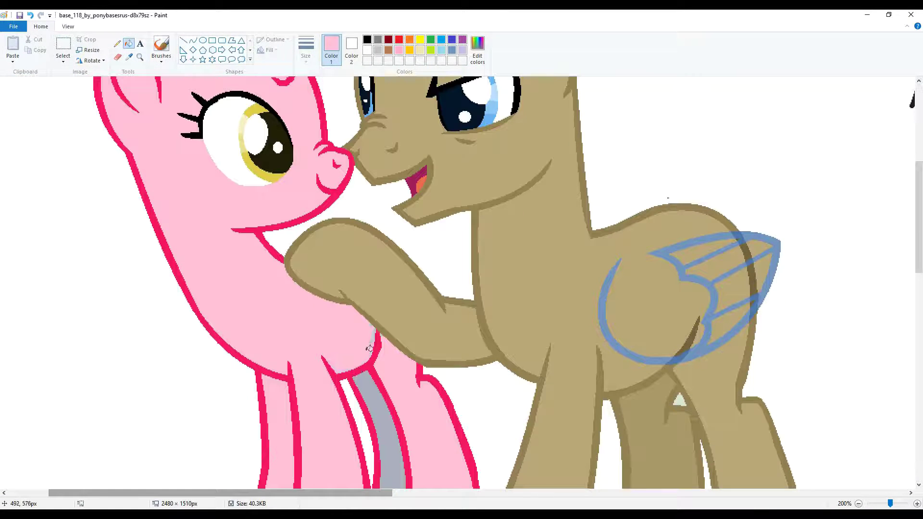
{"action": "left_click", "coordinate": [379, 379]}
Step: Recolor the tan pony's blue horn outline with the brown of its own body outline
{"action": "scroll", "coordinate": [385, 332], "scroll_direction": "up", "scroll_amount": 4}
{"action": "left_click", "coordinate": [129, 57]}
{"action": "left_click", "coordinate": [403, 211]}
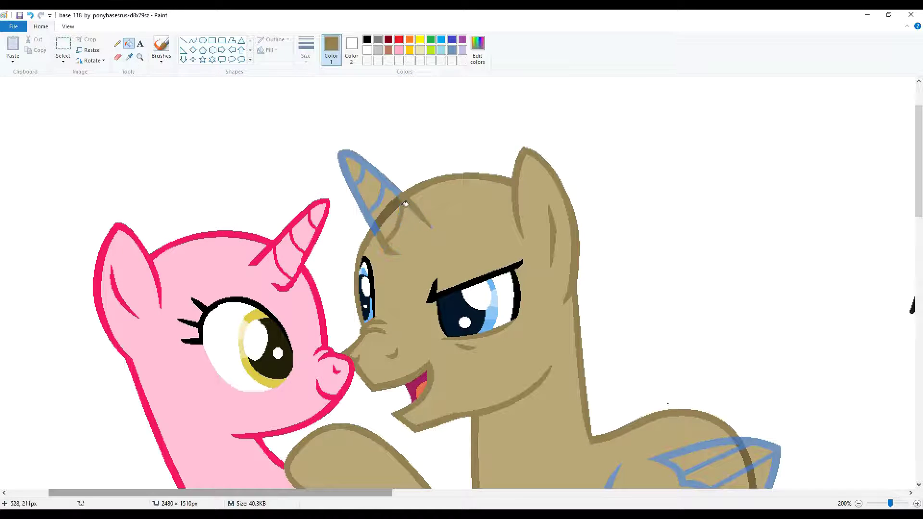
{"action": "left_click", "coordinate": [350, 163]}
Step: Remove the tan pony's wing by blanking its blue lines and filling the gaps with the body color
{"action": "scroll", "coordinate": [659, 350], "scroll_direction": "down", "scroll_amount": 4}
{"action": "right_click", "coordinate": [697, 259]}
{"action": "right_click", "coordinate": [625, 313]}
{"action": "right_click", "coordinate": [748, 254]}
{"action": "right_click", "coordinate": [769, 264]}
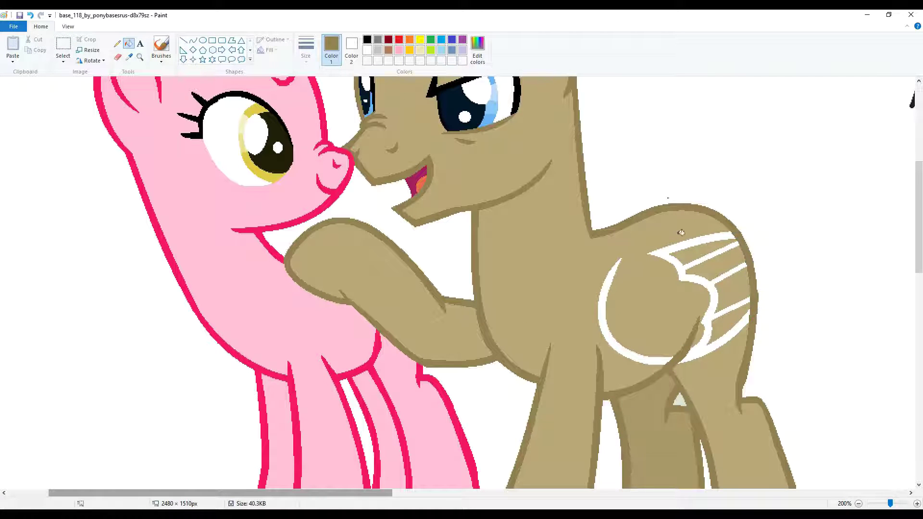
{"action": "left_click", "coordinate": [128, 57]}
{"action": "left_click", "coordinate": [639, 336]}
{"action": "left_click", "coordinate": [610, 312]}
{"action": "left_click", "coordinate": [697, 269]}
Step: Recolor the tan pony's body, head and horn pale yellow
{"action": "left_click", "coordinate": [419, 50]}
{"action": "left_click", "coordinate": [528, 289]}
{"action": "scroll", "coordinate": [497, 278], "scroll_direction": "up", "scroll_amount": 4}
{"action": "left_click", "coordinate": [387, 219]}
{"action": "left_click", "coordinate": [372, 185]}
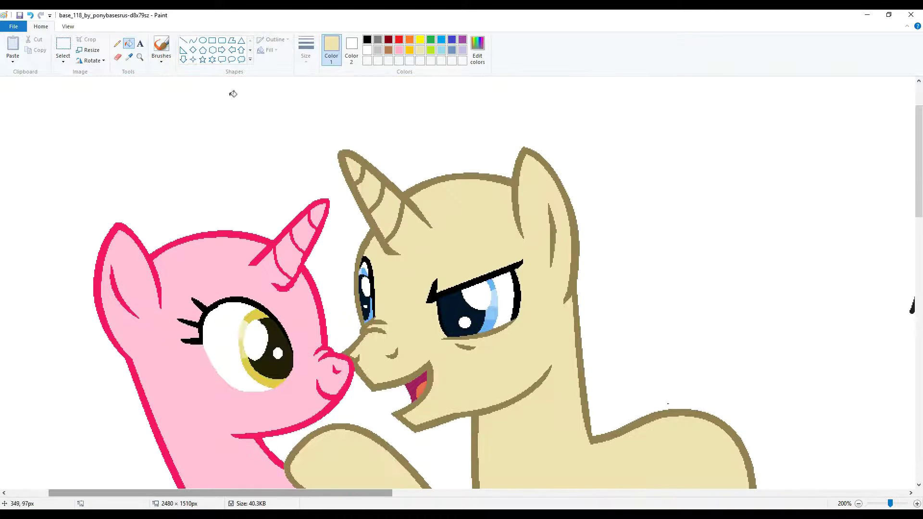
Step: Recolor the pale yellow pony's outlines with the olive-gold outline color sampled from the reference stallion
{"action": "key", "text": "ctrl+Page_Down"}
{"action": "left_click", "coordinate": [128, 57]}
{"action": "left_click", "coordinate": [769, 336]}
{"action": "left_click", "coordinate": [287, 174]}
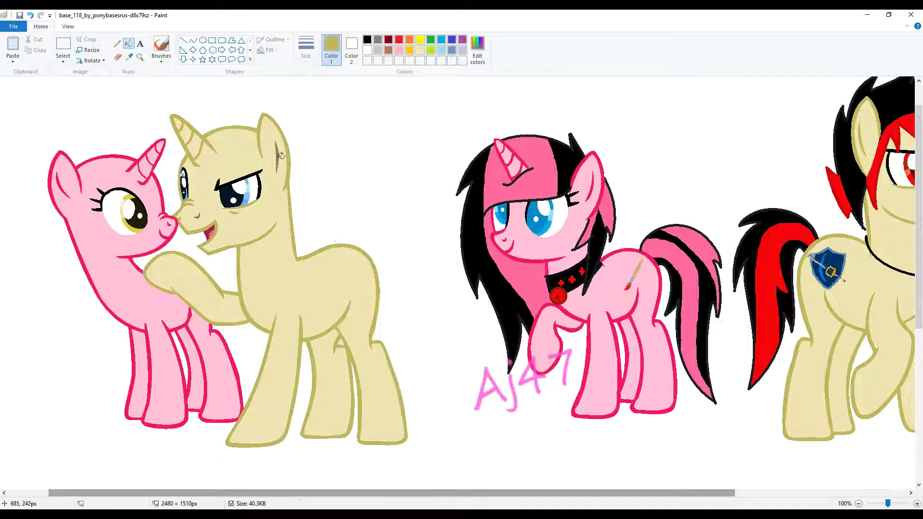
Step: Fill the dark part of the pink pony's iris with the deep blue sampled from the reference mare's eye
{"action": "left_click", "coordinate": [129, 57]}
{"action": "key", "text": "ctrl+Page_Up"}
{"action": "left_click", "coordinate": [523, 202]}
{"action": "scroll", "coordinate": [432, 241], "scroll_direction": "left", "scroll_amount": 5}
{"action": "left_click", "coordinate": [262, 211]}
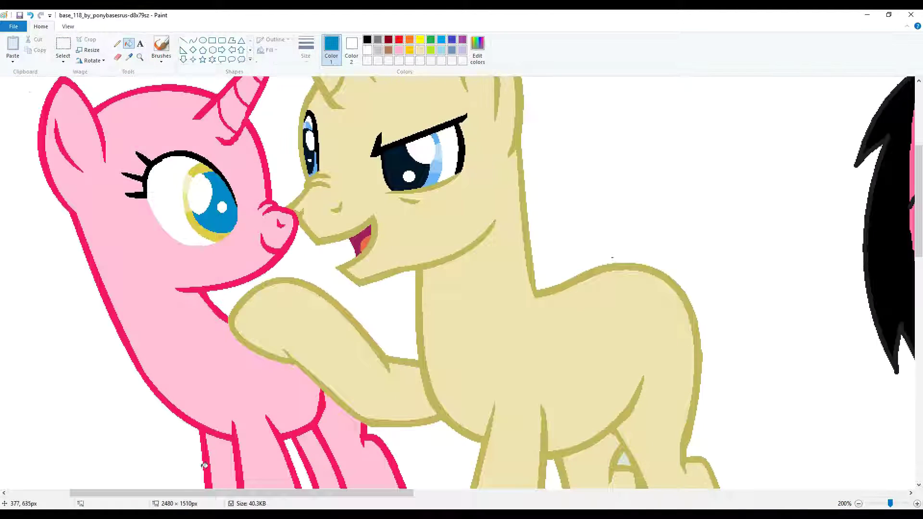
Step: Recolor the yellow ring of the pink pony's iris with the brighter blue sampled from the reference mare
{"action": "scroll", "coordinate": [336, 240], "scroll_direction": "right", "scroll_amount": 5}
{"action": "left_click", "coordinate": [129, 57]}
{"action": "left_click", "coordinate": [560, 230]}
{"action": "scroll", "coordinate": [336, 240], "scroll_direction": "left", "scroll_amount": 5}
{"action": "left_click", "coordinate": [43, 226]}
Step: Browse the jinx and dante folder for a picture to paste
{"action": "scroll", "coordinate": [336, 240], "scroll_direction": "right", "scroll_amount": 5}
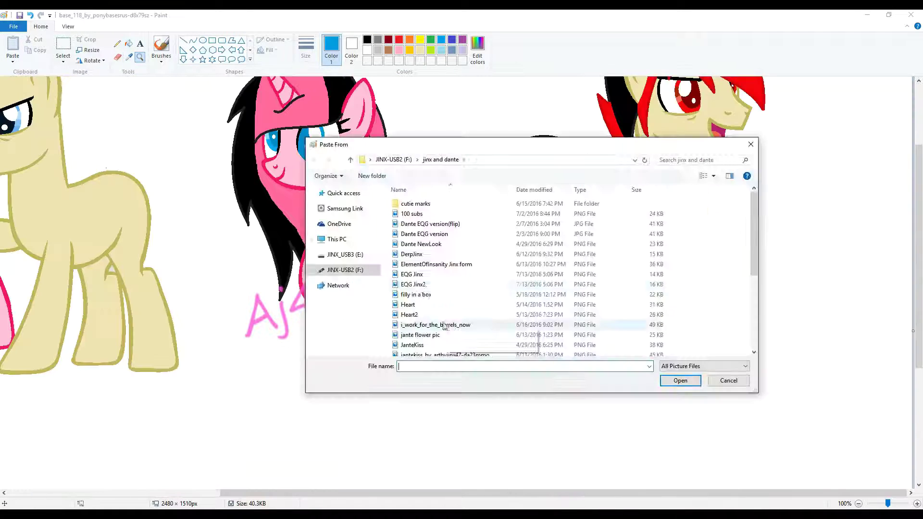
{"action": "scroll", "coordinate": [481, 288], "scroll_direction": "down", "scroll_amount": 5}
{"action": "scroll", "coordinate": [480, 288], "scroll_direction": "up", "scroll_amount": 2}
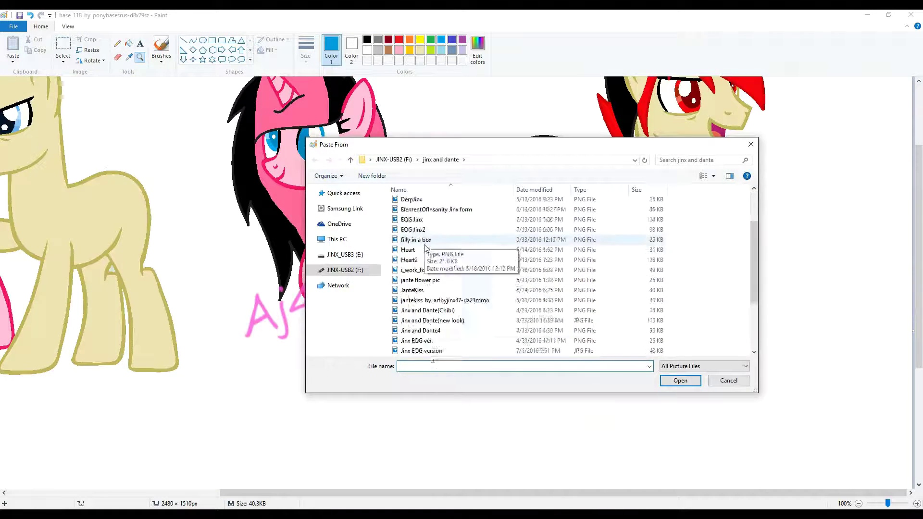
{"action": "double_click", "coordinate": [423, 243]}
Step: Paste a copy of the reference stallion's red eye beside the pale yellow pony and recolor its eye with the sampled reds
{"action": "left_click", "coordinate": [139, 58]}
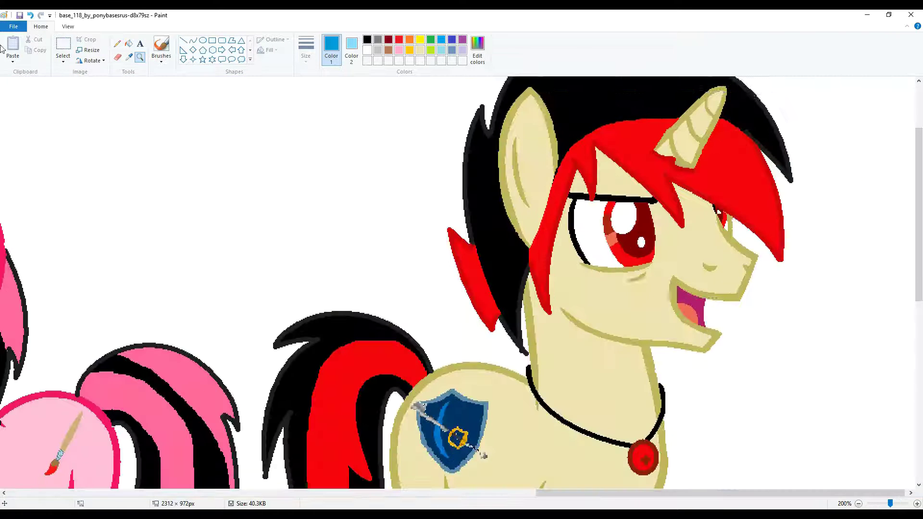
{"action": "left_click", "coordinate": [58, 61]}
{"action": "key", "text": "ctrl+c"}
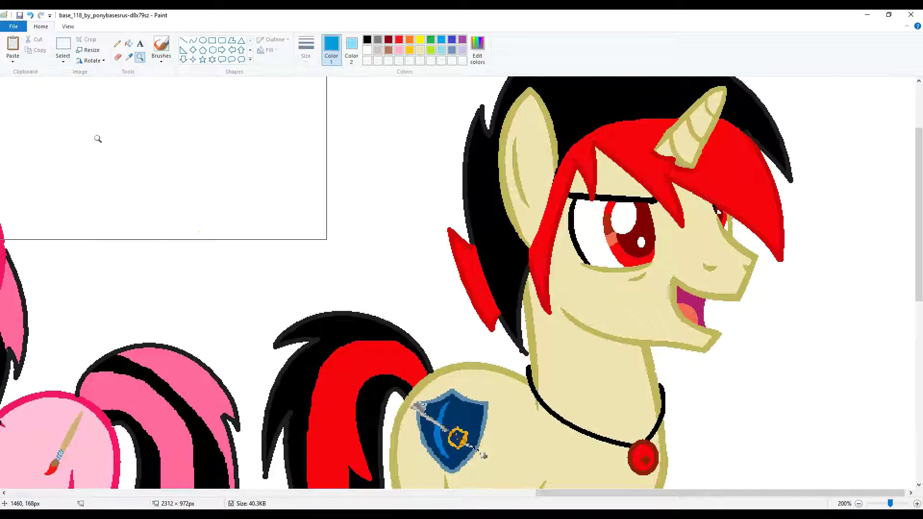
{"action": "scroll", "coordinate": [461, 289], "scroll_direction": "left", "scroll_amount": 15}
{"action": "key", "text": "ctrl+v"}
{"action": "left_click_drag", "start_coordinate": [67, 144], "coordinate": [605, 159]}
{"action": "left_click", "coordinate": [129, 56]}
{"action": "left_click", "coordinate": [620, 178]}
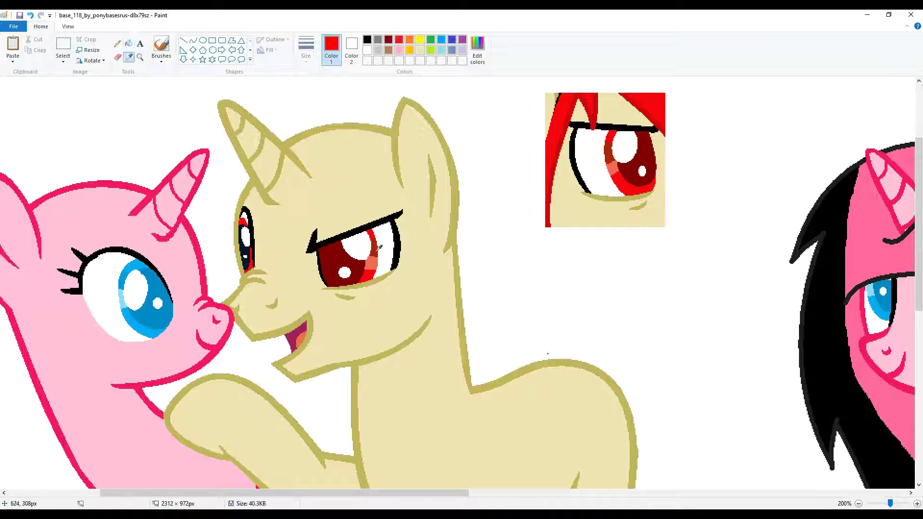
Step: Delete the copied reference eye and fill its leftover area with white
{"action": "key", "text": "ctrl+Page_Down"}
{"action": "left_click", "coordinate": [63, 48]}
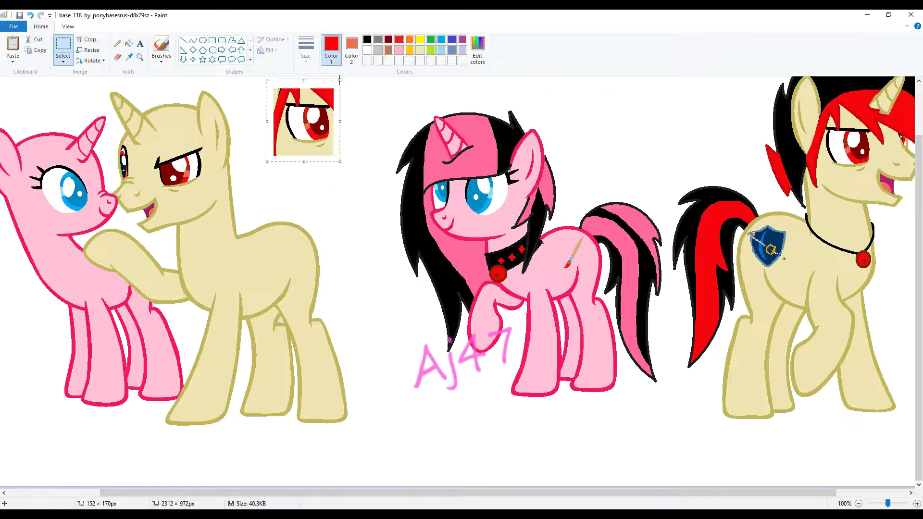
{"action": "left_click_drag", "start_coordinate": [266, 79], "coordinate": [341, 163]}
{"action": "key", "text": "Delete"}
{"action": "left_click", "coordinate": [351, 48]}
{"action": "left_click", "coordinate": [367, 49]}
{"action": "left_click", "coordinate": [128, 43]}
{"action": "right_click", "coordinate": [303, 120]}
Step: Define a near-black custom color as the drawing color for the mane outline
{"action": "scroll", "coordinate": [145, 149], "scroll_direction": "left", "scroll_amount": 3}
{"action": "key", "text": "ctrl+Page_Down"}
{"action": "left_click", "coordinate": [63, 48]}
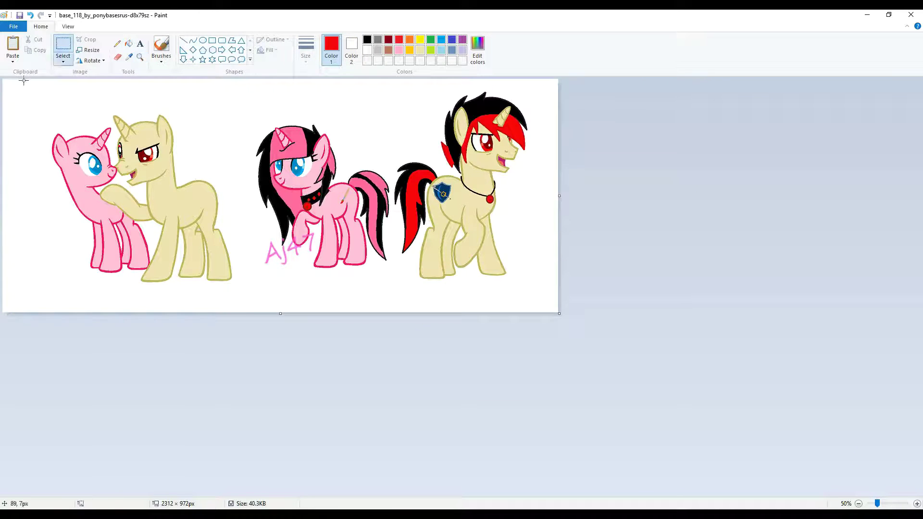
{"action": "left_click", "coordinate": [128, 43]}
{"action": "key", "text": "ctrl+Page_Up"}
{"action": "key", "text": "ctrl+Page_Up"}
{"action": "left_click", "coordinate": [477, 48]}
{"action": "left_click", "coordinate": [373, 325]}
{"action": "scroll", "coordinate": [308, 288], "scroll_direction": "left", "scroll_amount": 5}
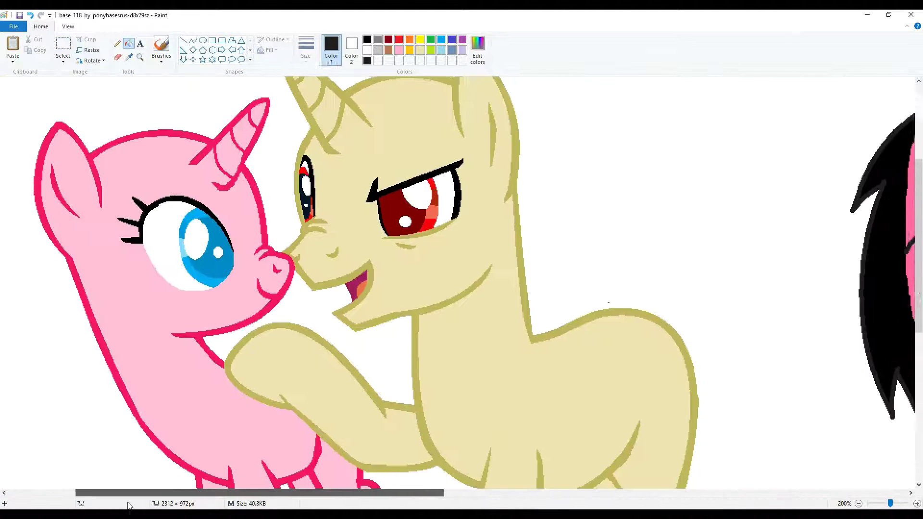
Step: Place the drawing window beside the reference photo Jinx and Dante4.PNG, with the photo enlarged on the pink mare
{"action": "double_click", "coordinate": [274, 15]}
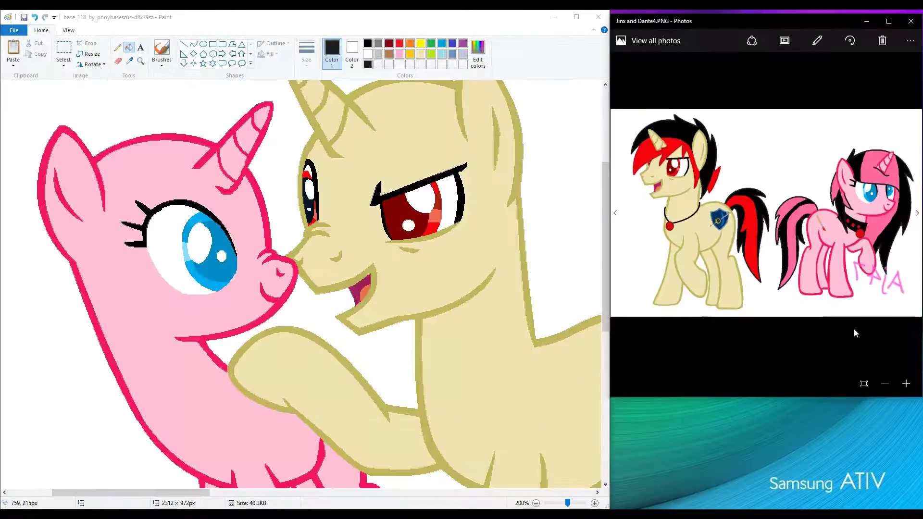
{"action": "scroll", "coordinate": [854, 387], "scroll_direction": "up", "scroll_amount": 4}
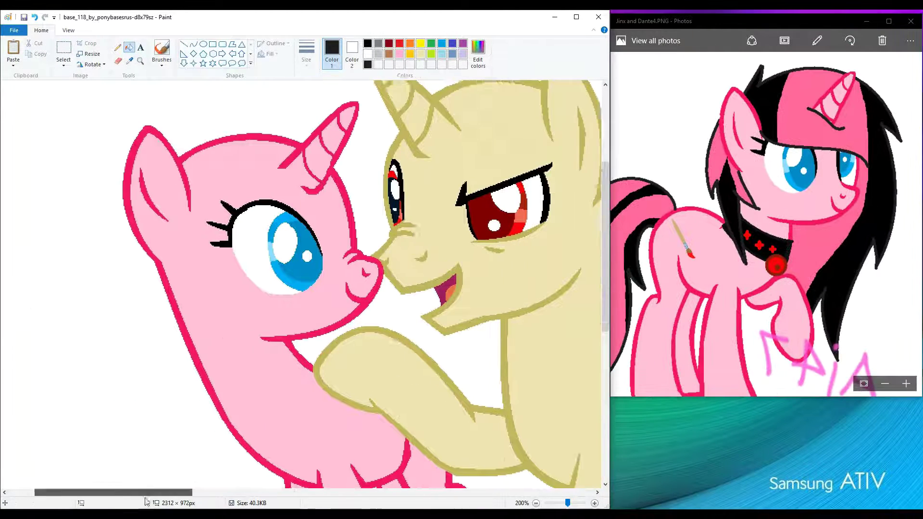
{"action": "scroll", "coordinate": [289, 288], "scroll_direction": "up", "scroll_amount": 2}
Step: Draw the top edge of the pink pony's mane with curves, from the ear over the horn, including a pointed tuft
{"action": "left_click", "coordinate": [193, 44]}
{"action": "left_click_drag", "start_coordinate": [73, 238], "coordinate": [134, 184]}
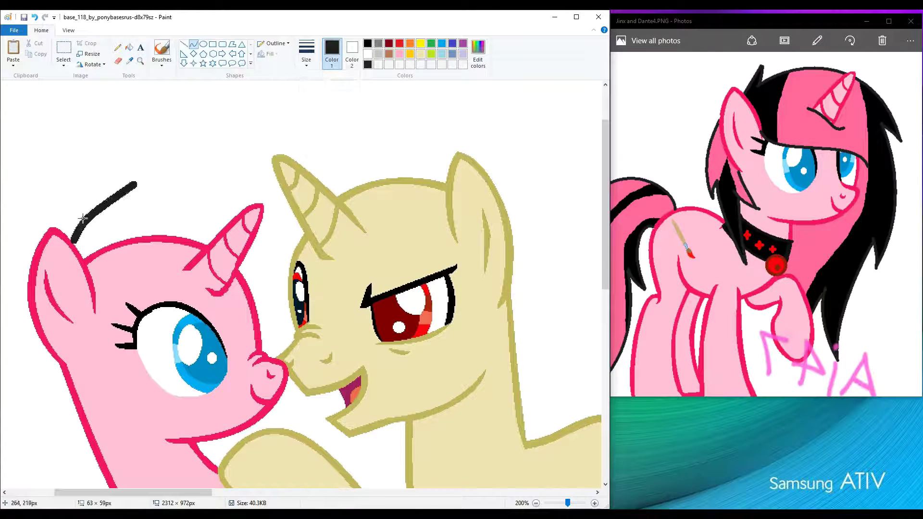
{"action": "left_click_drag", "start_coordinate": [103, 212], "coordinate": [148, 180]}
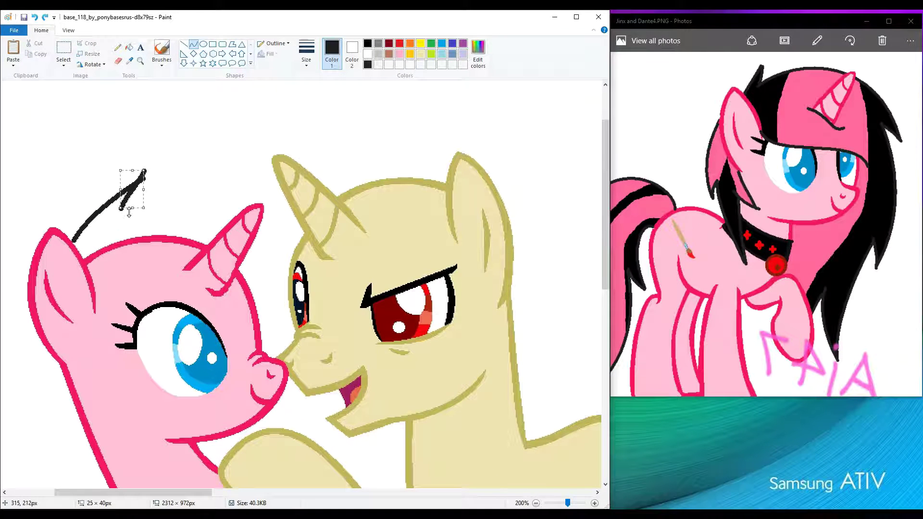
{"action": "mouse_move", "coordinate": [126, 210]}
{"action": "left_mouse_down"}
{"action": "mouse_move", "coordinate": [268, 264]}
{"action": "mouse_move", "coordinate": [287, 247]}
{"action": "left_mouse_up"}
{"action": "mouse_move", "coordinate": [202, 192]}
{"action": "left_mouse_down"}
{"action": "mouse_move", "coordinate": [185, 168]}
{"action": "mouse_move", "coordinate": [234, 137]}
{"action": "left_mouse_up"}
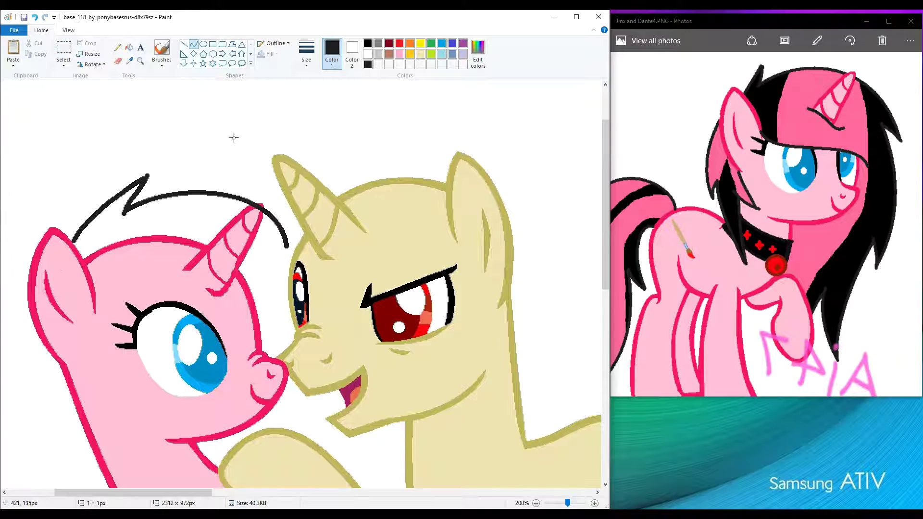
Step: Draw the jagged fringe edge across the pink pony's eye and a short strand at the base of its horn
{"action": "scroll", "coordinate": [234, 137], "scroll_direction": "down", "scroll_amount": 2}
{"action": "left_click_drag", "start_coordinate": [94, 212], "coordinate": [252, 240]}
{"action": "mouse_move", "coordinate": [173, 240]}
{"action": "left_mouse_down"}
{"action": "mouse_move", "coordinate": [122, 248]}
{"action": "mouse_move", "coordinate": [274, 237]}
{"action": "left_mouse_up"}
{"action": "key", "text": "ctrl+z"}
{"action": "left_click_drag", "start_coordinate": [226, 228], "coordinate": [222, 208]}
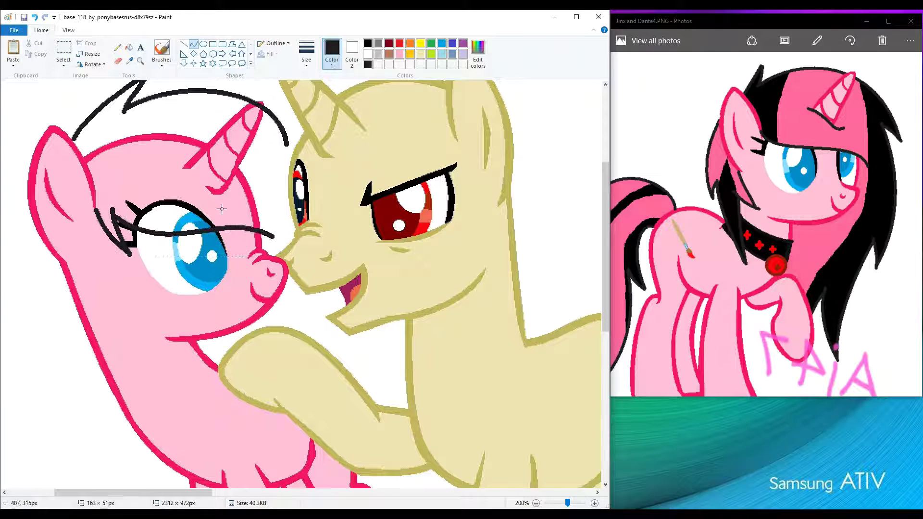
{"action": "left_click", "coordinate": [194, 177]}
Step: Draw the front edge of the pink pony's mane past its muzzle and down to the raised foreleg
{"action": "mouse_move", "coordinate": [272, 115]}
{"action": "left_mouse_down"}
{"action": "mouse_move", "coordinate": [327, 315]}
{"action": "mouse_move", "coordinate": [315, 204]}
{"action": "left_mouse_up"}
{"action": "left_click_drag", "start_coordinate": [315, 204], "coordinate": [284, 122]}
{"action": "mouse_move", "coordinate": [219, 88]}
{"action": "left_mouse_down"}
{"action": "mouse_move", "coordinate": [281, 101]}
{"action": "mouse_move", "coordinate": [312, 162]}
{"action": "mouse_move", "coordinate": [327, 310]}
{"action": "mouse_move", "coordinate": [301, 298]}
{"action": "mouse_move", "coordinate": [288, 431]}
{"action": "left_mouse_up"}
{"action": "left_click_drag", "start_coordinate": [296, 356], "coordinate": [288, 358]}
{"action": "left_click_drag", "start_coordinate": [132, 492], "coordinate": [111, 492]}
{"action": "left_click_drag", "start_coordinate": [112, 188], "coordinate": [137, 350]}
{"action": "mouse_move", "coordinate": [106, 269]}
{"action": "left_mouse_down"}
{"action": "mouse_move", "coordinate": [87, 243]}
{"action": "mouse_move", "coordinate": [94, 254]}
{"action": "left_mouse_up"}
{"action": "mouse_move", "coordinate": [149, 265]}
{"action": "left_mouse_down"}
{"action": "mouse_move", "coordinate": [190, 313]}
{"action": "mouse_move", "coordinate": [125, 307]}
{"action": "left_mouse_up"}
{"action": "left_click_drag", "start_coordinate": [129, 298], "coordinate": [193, 401]}
{"action": "left_click_drag", "start_coordinate": [159, 350], "coordinate": [153, 343]}
{"action": "left_click_drag", "start_coordinate": [159, 289], "coordinate": [194, 400]}
{"action": "left_click_drag", "start_coordinate": [173, 346], "coordinate": [169, 344]}
{"action": "left_click_drag", "start_coordinate": [138, 279], "coordinate": [157, 303]}
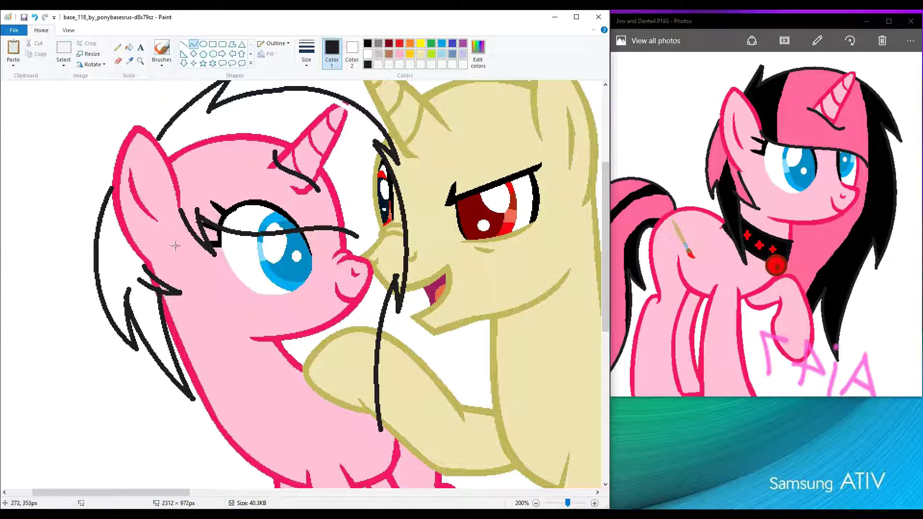
{"action": "key", "text": "ctrl+z"}
{"action": "key", "text": "ctrl+z"}
{"action": "key", "text": "ctrl+z"}
{"action": "key", "text": "ctrl+z"}
{"action": "key", "text": "ctrl+z"}
Step: Draw the mane's back edge from above the ear down behind the neck, ending in jagged locks
{"action": "left_click_drag", "start_coordinate": [156, 139], "coordinate": [134, 376]}
{"action": "mouse_move", "coordinate": [144, 260]}
{"action": "left_mouse_down"}
{"action": "mouse_move", "coordinate": [96, 244]}
{"action": "mouse_move", "coordinate": [103, 248]}
{"action": "left_mouse_up"}
{"action": "mouse_move", "coordinate": [144, 263]}
{"action": "left_mouse_down"}
{"action": "mouse_move", "coordinate": [188, 311]}
{"action": "mouse_move", "coordinate": [135, 377]}
{"action": "mouse_move", "coordinate": [164, 336]}
{"action": "left_mouse_up"}
Step: Blank out the pink pony in the duplicate drawing below the original so only the pale yellow pony remains
{"action": "left_click", "coordinate": [140, 61]}
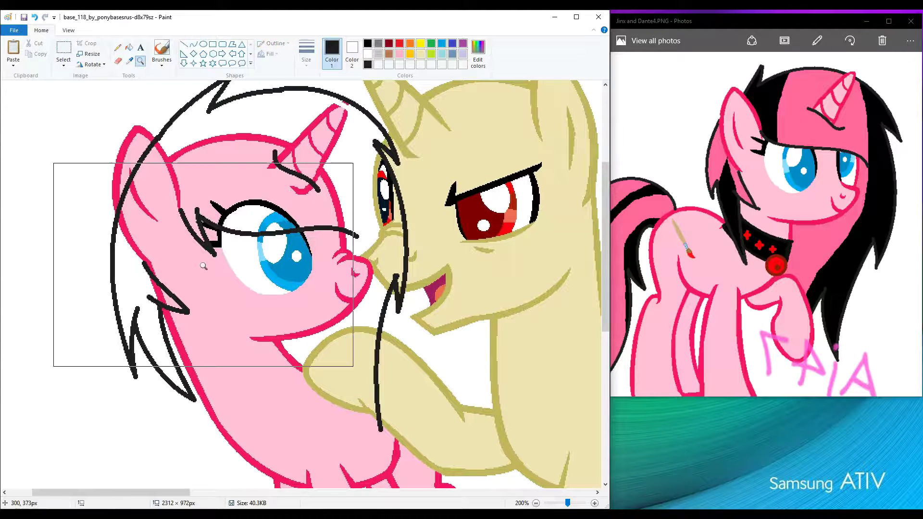
{"action": "right_click", "coordinate": [206, 267]}
{"action": "right_click", "coordinate": [285, 266]}
{"action": "left_click", "coordinate": [163, 337]}
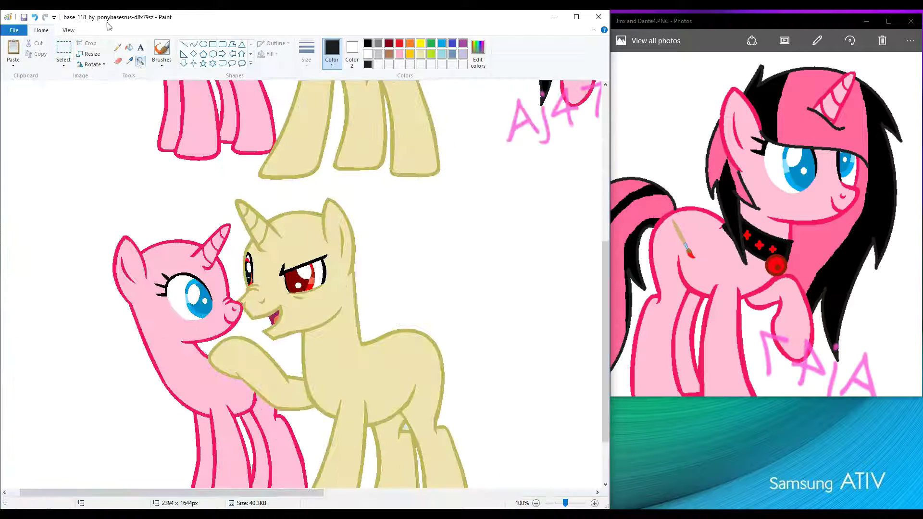
{"action": "left_click", "coordinate": [129, 60]}
{"action": "left_click", "coordinate": [160, 139]}
{"action": "left_click", "coordinate": [129, 47]}
{"action": "left_click", "coordinate": [144, 269]}
{"action": "left_click", "coordinate": [531, 197]}
{"action": "key", "text": "ctrl+z"}
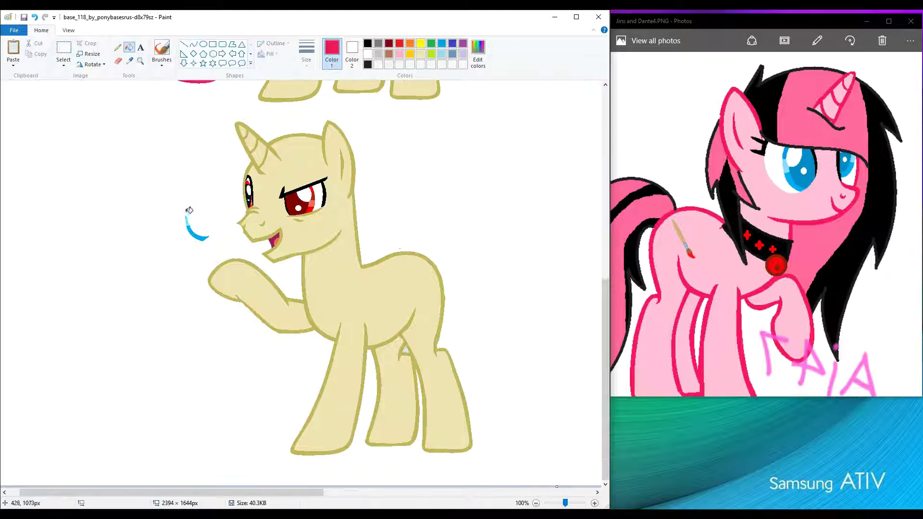
Step: Move the isolated pale yellow pony onto its original so it covers the mane lines crossing its face
{"action": "scroll", "coordinate": [161, 187], "scroll_direction": "up", "scroll_amount": 1}
{"action": "left_click_drag", "start_coordinate": [180, 219], "coordinate": [324, 244]}
{"action": "left_click", "coordinate": [64, 65]}
{"action": "left_click", "coordinate": [94, 98]}
{"action": "scroll", "coordinate": [145, 240], "scroll_direction": "down", "scroll_amount": 1}
{"action": "mouse_move", "coordinate": [68, 346]}
{"action": "left_mouse_down"}
{"action": "mouse_move", "coordinate": [206, 380]}
{"action": "mouse_move", "coordinate": [72, 355]}
{"action": "left_mouse_up"}
{"action": "left_click_drag", "start_coordinate": [125, 317], "coordinate": [114, 106]}
Step: Redraw the pink pony's outer ear outline with a crimson pink curve over the mane line
{"action": "left_click", "coordinate": [141, 61]}
{"action": "left_click", "coordinate": [201, 197]}
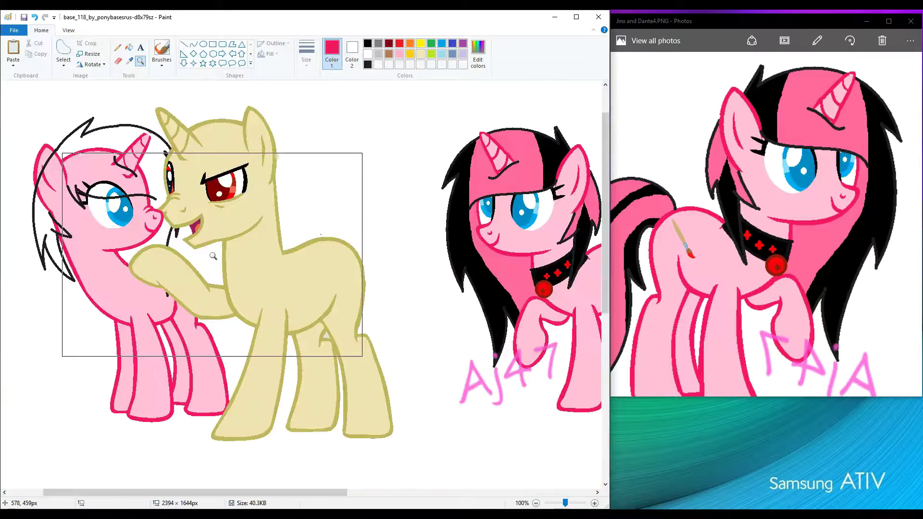
{"action": "right_click", "coordinate": [210, 262]}
{"action": "right_click", "coordinate": [147, 176]}
{"action": "left_click", "coordinate": [72, 120]}
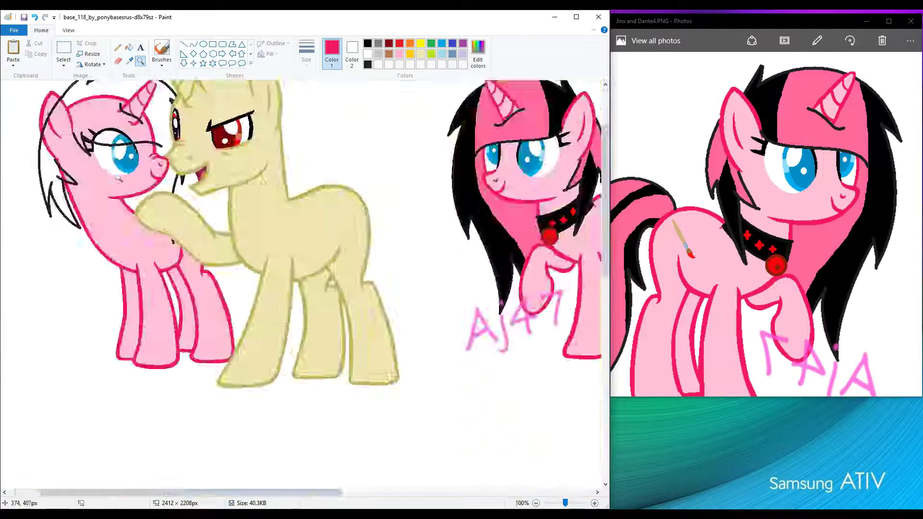
{"action": "left_click", "coordinate": [111, 144]}
{"action": "left_click", "coordinate": [193, 43]}
{"action": "left_click_drag", "start_coordinate": [195, 145], "coordinate": [179, 196]}
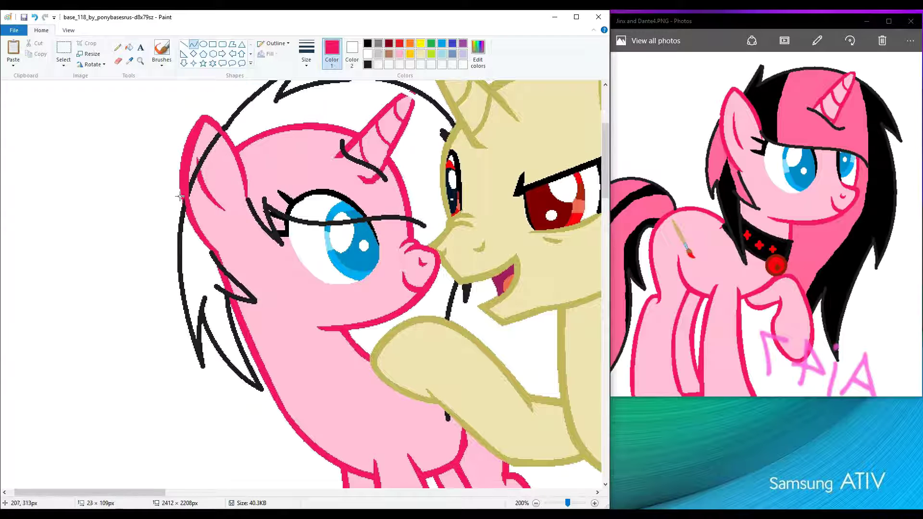
{"action": "left_click", "coordinate": [174, 166]}
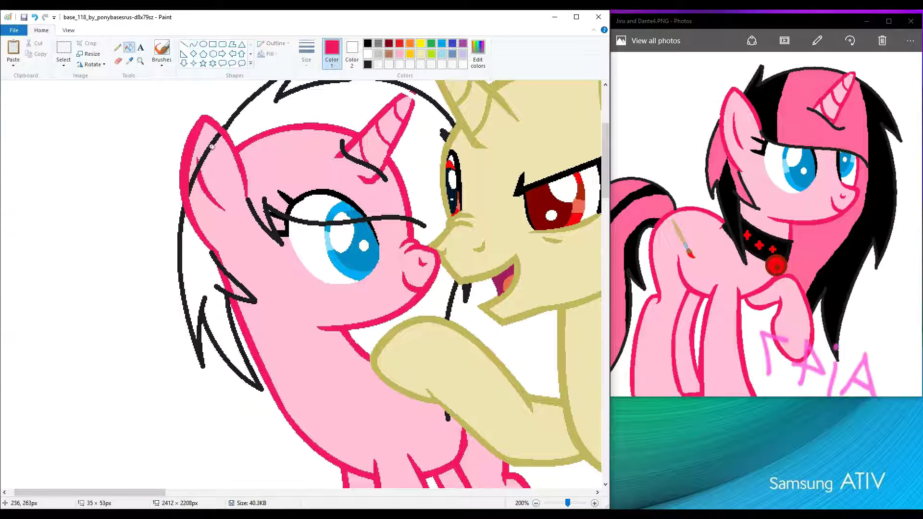
Step: Remove the mane line crossing the inside of the pink pony's ear and restore the ear's light pink fill
{"action": "left_click_drag", "start_coordinate": [222, 133], "coordinate": [198, 166]}
{"action": "left_click", "coordinate": [137, 63]}
{"action": "left_click", "coordinate": [199, 165]}
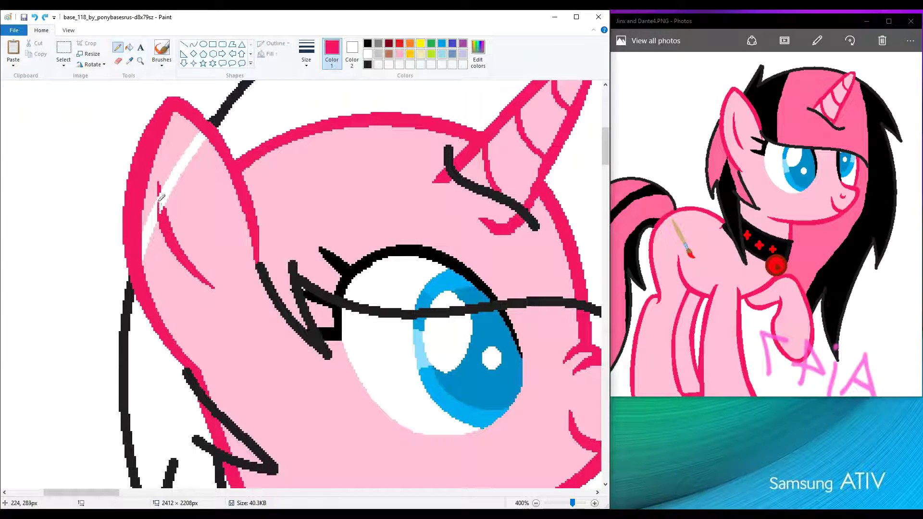
{"action": "key", "text": "ctrl+z"}
{"action": "scroll", "coordinate": [364, 219], "scroll_direction": "down", "scroll_amount": 1}
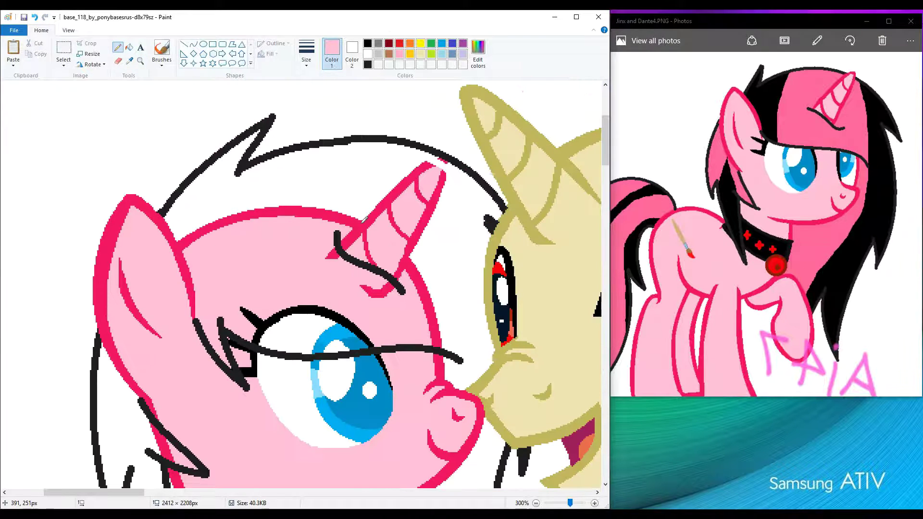
Step: Fill the pink pony's mane above the fringe and around the horn with black
{"action": "left_click", "coordinate": [128, 47]}
{"action": "key", "text": "ctrl+z"}
{"action": "left_click", "coordinate": [477, 57]}
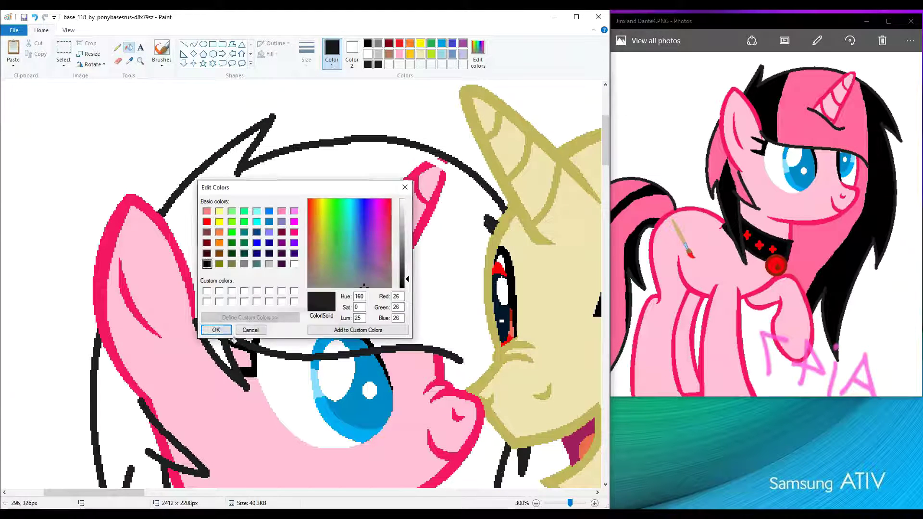
{"action": "left_click", "coordinate": [216, 327]}
{"action": "left_click", "coordinate": [313, 192]}
{"action": "left_click", "coordinate": [288, 336]}
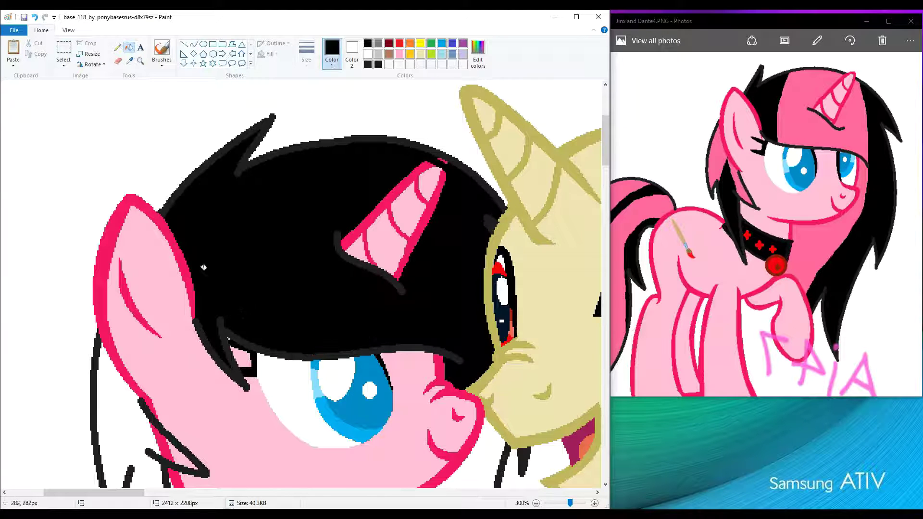
Step: Redraw the pink pony's horn tip over the mane in crimson pink and fill it with light pink
{"action": "left_click", "coordinate": [140, 61]}
{"action": "left_click", "coordinate": [350, 200]}
{"action": "left_click", "coordinate": [129, 60]}
{"action": "left_click", "coordinate": [231, 207]}
{"action": "left_click_drag", "start_coordinate": [284, 207], "coordinate": [314, 130]}
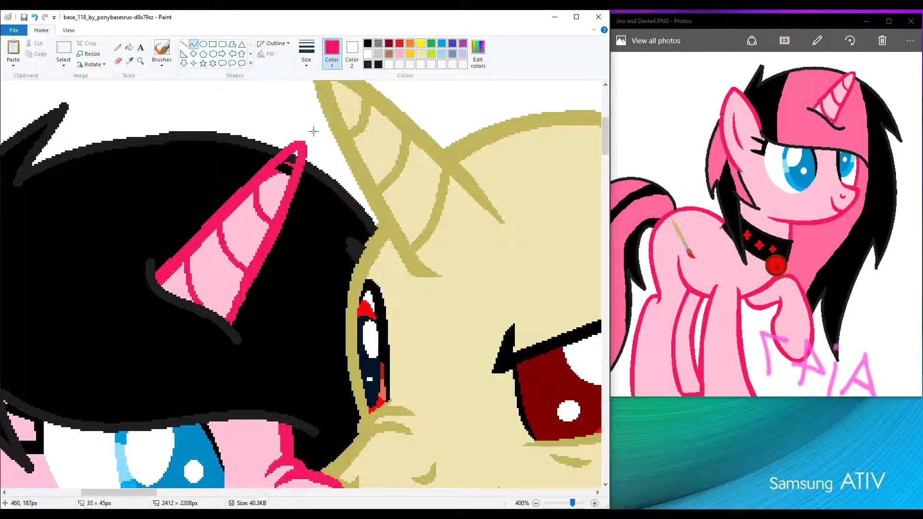
{"action": "left_click", "coordinate": [124, 49]}
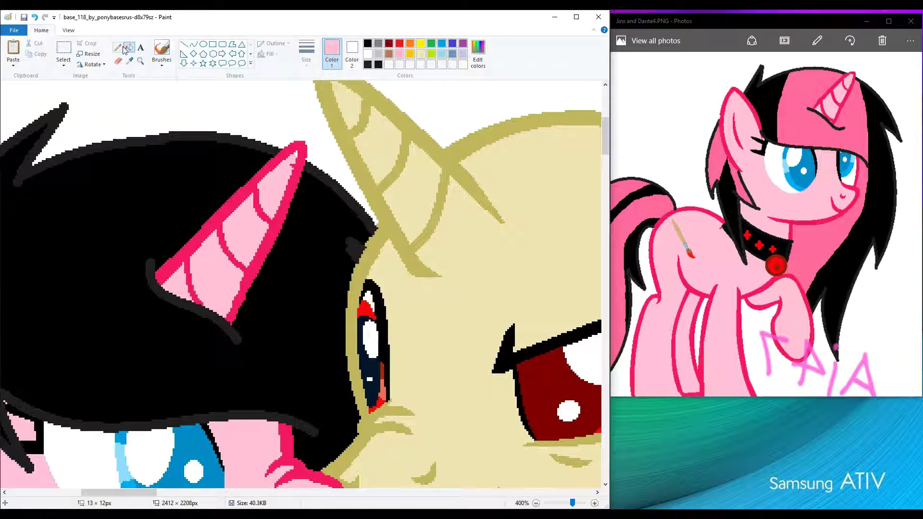
Step: Fill the remaining parts of the pink pony's mane below the ear and behind the chin with black
{"action": "left_click", "coordinate": [140, 60]}
{"action": "right_click", "coordinate": [66, 167]}
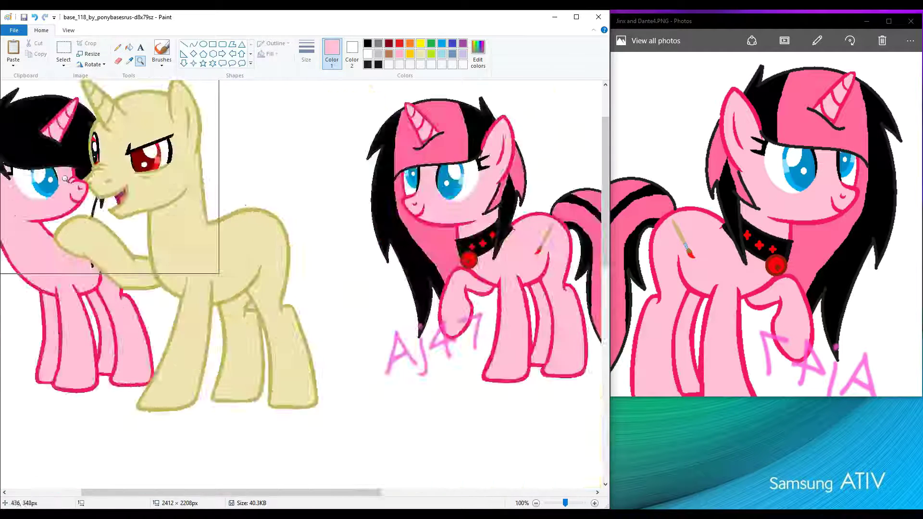
{"action": "left_click", "coordinate": [66, 167]}
{"action": "left_click", "coordinate": [367, 44]}
{"action": "left_click", "coordinate": [197, 248]}
{"action": "right_click", "coordinate": [198, 248]}
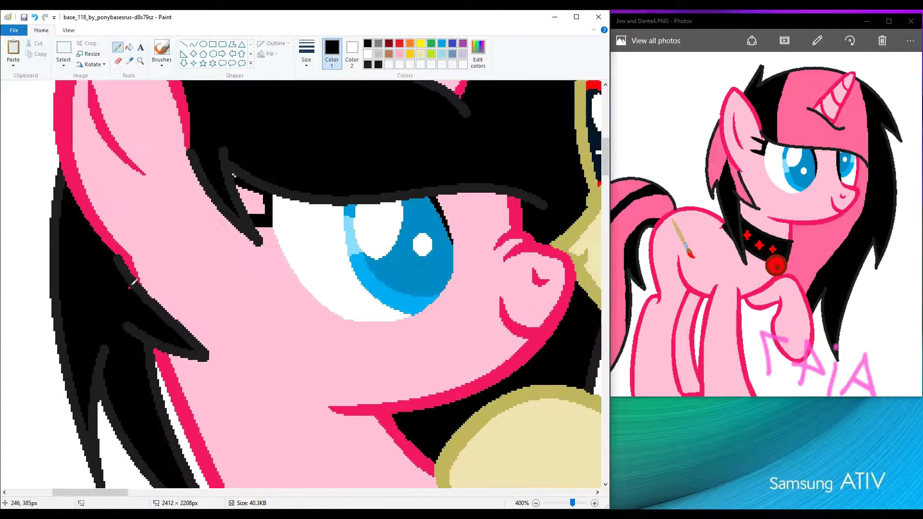
Step: Draw a thin curve down the pink pony's mane to the fringe, using the medium pink sampled from the finished pink pony's mane
{"action": "scroll", "coordinate": [168, 216], "scroll_direction": "down", "scroll_amount": 3}
{"action": "right_click", "coordinate": [144, 202]}
{"action": "right_click", "coordinate": [98, 161]}
{"action": "left_click", "coordinate": [317, 202]}
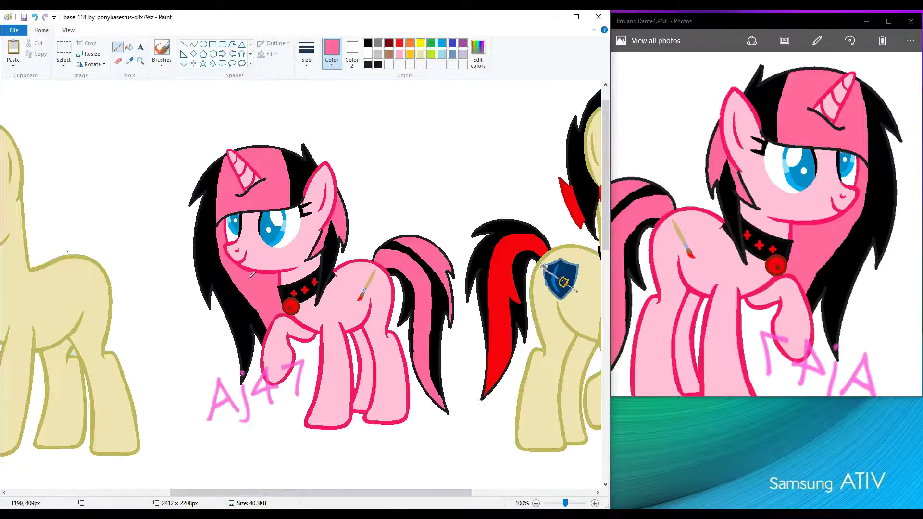
{"action": "scroll", "coordinate": [288, 288], "scroll_direction": "left", "scroll_amount": 5}
{"action": "left_click", "coordinate": [226, 206]}
{"action": "left_click", "coordinate": [193, 43]}
{"action": "left_click", "coordinate": [628, 168]}
{"action": "left_click", "coordinate": [306, 52]}
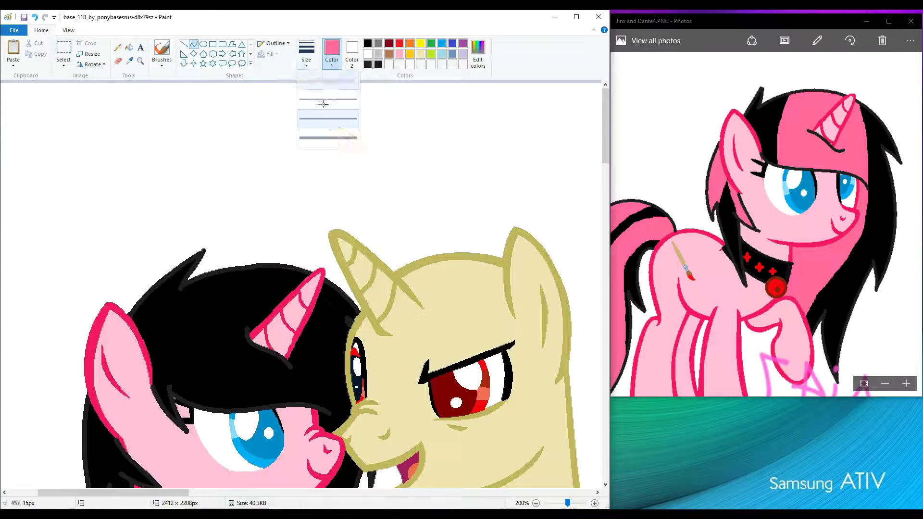
{"action": "left_click", "coordinate": [329, 77]}
{"action": "scroll", "coordinate": [288, 288], "scroll_direction": "down", "scroll_amount": 3}
{"action": "left_click_drag", "start_coordinate": [198, 176], "coordinate": [211, 304]}
{"action": "left_click_drag", "start_coordinate": [205, 240], "coordinate": [191, 231]}
Step: Draw thin pink curves down the mane behind the horn and face, and fill the enclosed front sections with medium pink
{"action": "left_click", "coordinate": [140, 60]}
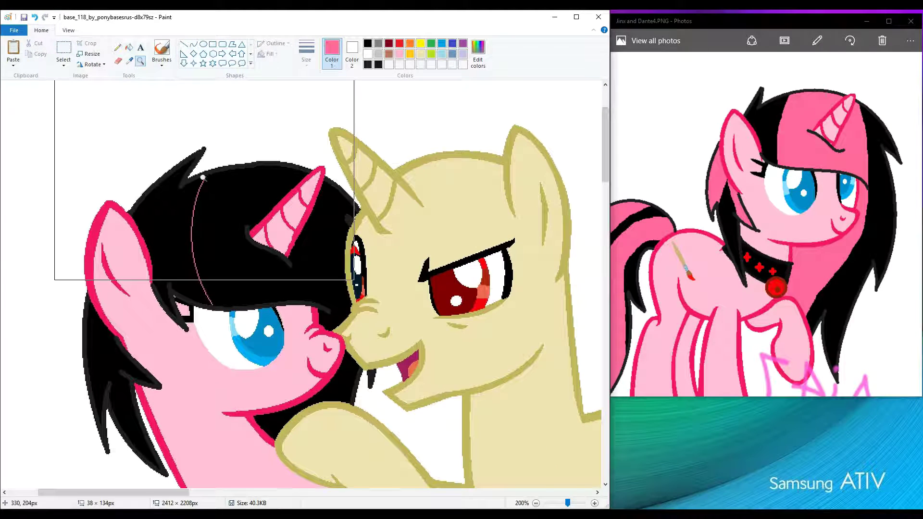
{"action": "left_click", "coordinate": [193, 44]}
{"action": "scroll", "coordinate": [293, 125], "scroll_direction": "down", "scroll_amount": 3}
{"action": "left_click_drag", "start_coordinate": [347, 253], "coordinate": [337, 300]}
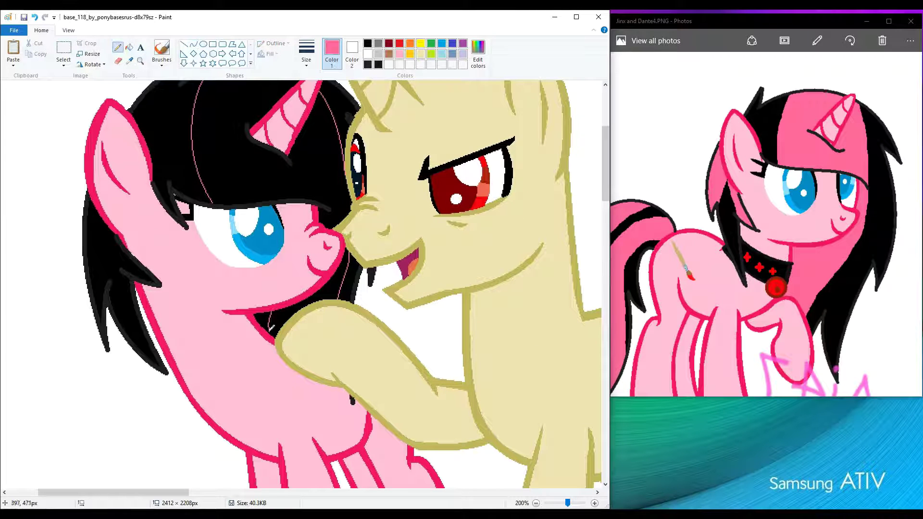
{"action": "left_click", "coordinate": [129, 47]}
{"action": "left_click", "coordinate": [269, 101]}
{"action": "left_click", "coordinate": [288, 322]}
Step: Outline a streak in the mane behind the pink pony's ear with a curve and fill it with medium pink
{"action": "left_click", "coordinate": [193, 44]}
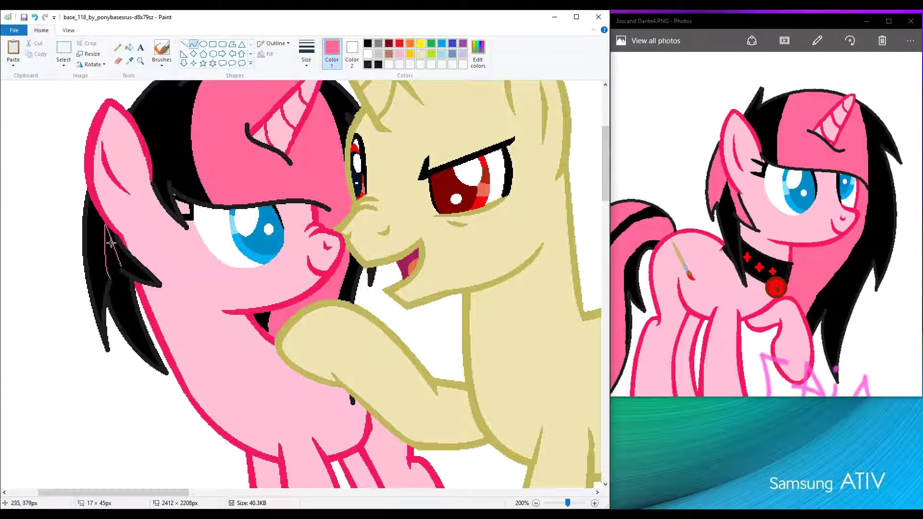
{"action": "left_click", "coordinate": [140, 61]}
{"action": "left_click", "coordinate": [123, 87]}
{"action": "left_click", "coordinate": [140, 61]}
{"action": "right_click", "coordinate": [336, 288]}
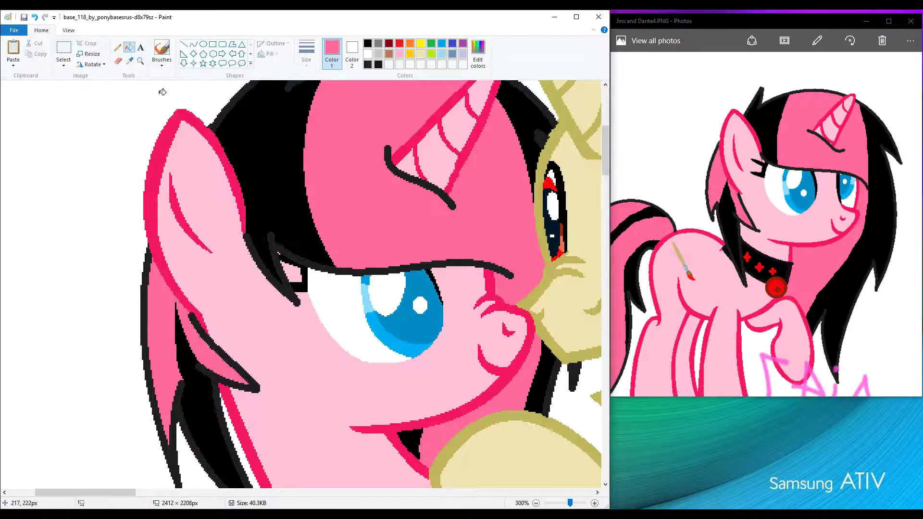
Step: Sample the dark red outline color from the finished yellow pony's mane
{"action": "right_click", "coordinate": [336, 288]}
{"action": "left_click", "coordinate": [432, 183]}
{"action": "left_click", "coordinate": [365, 202]}
{"action": "left_click", "coordinate": [316, 332]}
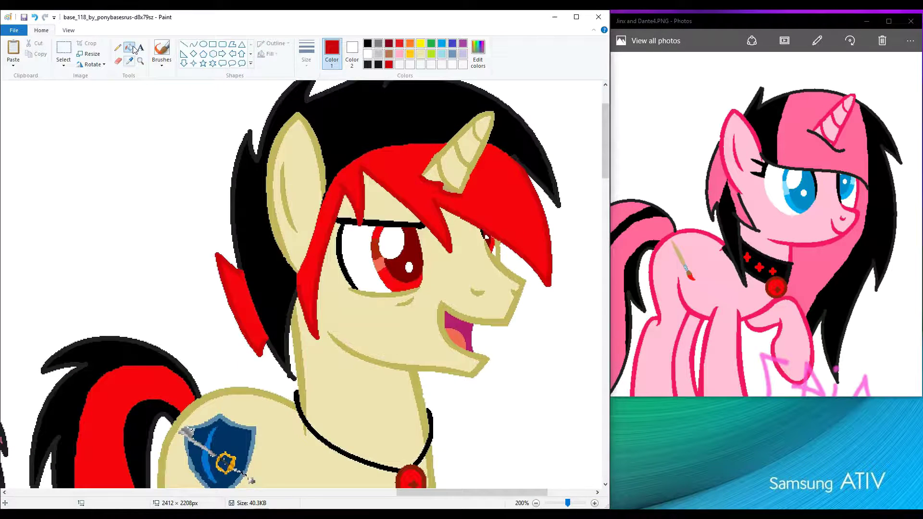
Step: Copy the upper two-pony drawing and place the duplicate in the blank area beside the lower pair
{"action": "scroll", "coordinate": [288, 288], "scroll_direction": "down", "scroll_amount": 3}
{"action": "scroll", "coordinate": [288, 288], "scroll_direction": "up", "scroll_amount": 1}
{"action": "left_click", "coordinate": [63, 52]}
{"action": "left_click_drag", "start_coordinate": [12, 109], "coordinate": [259, 242]}
{"action": "key", "text": "ctrl+c"}
{"action": "key", "text": "ctrl+v"}
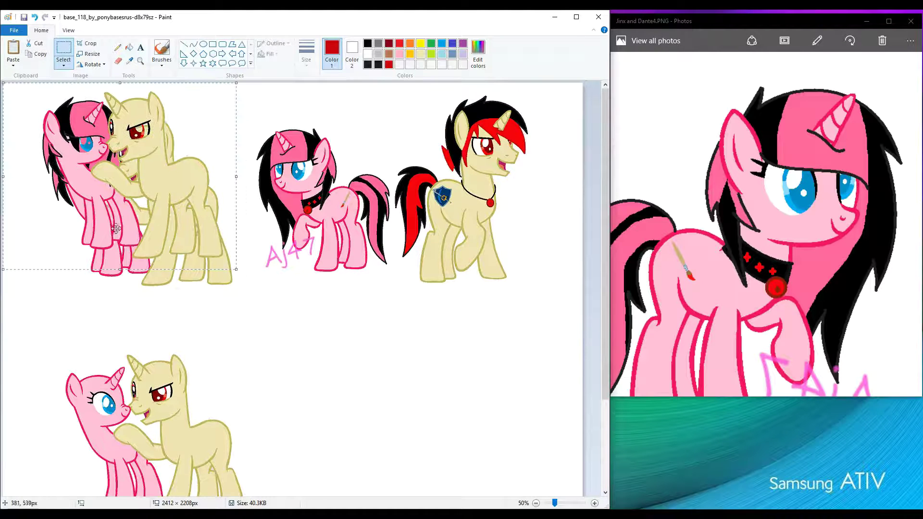
{"action": "left_click_drag", "start_coordinate": [216, 192], "coordinate": [497, 409]}
{"action": "scroll", "coordinate": [432, 385], "scroll_direction": "down", "scroll_amount": 2}
{"action": "scroll", "coordinate": [433, 384], "scroll_direction": "up", "scroll_amount": 2}
Step: Show the finished yellow pony in the reference picture and set green as the drawing color with a suitable line size
{"action": "left_click", "coordinate": [140, 60]}
{"action": "left_click", "coordinate": [145, 216]}
{"action": "scroll", "coordinate": [263, 274], "scroll_direction": "up", "scroll_amount": 3}
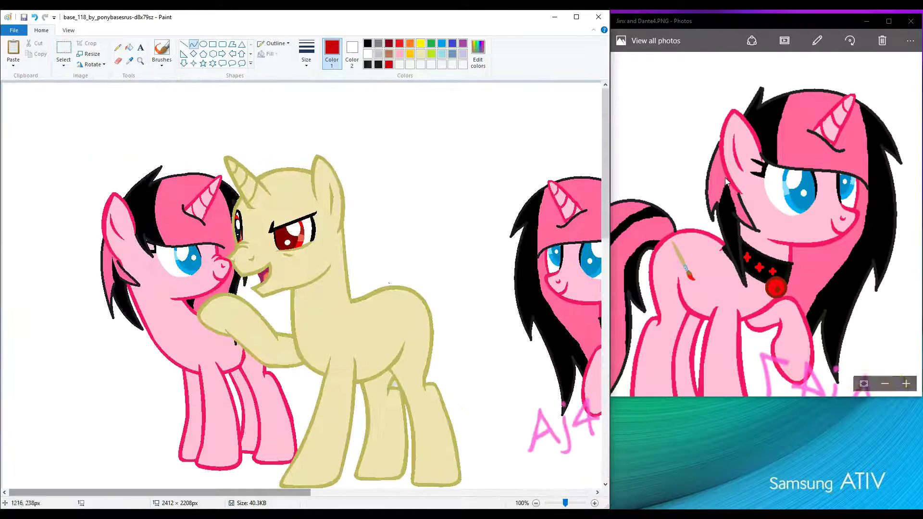
{"action": "left_click", "coordinate": [910, 224]}
{"action": "left_click", "coordinate": [193, 44]}
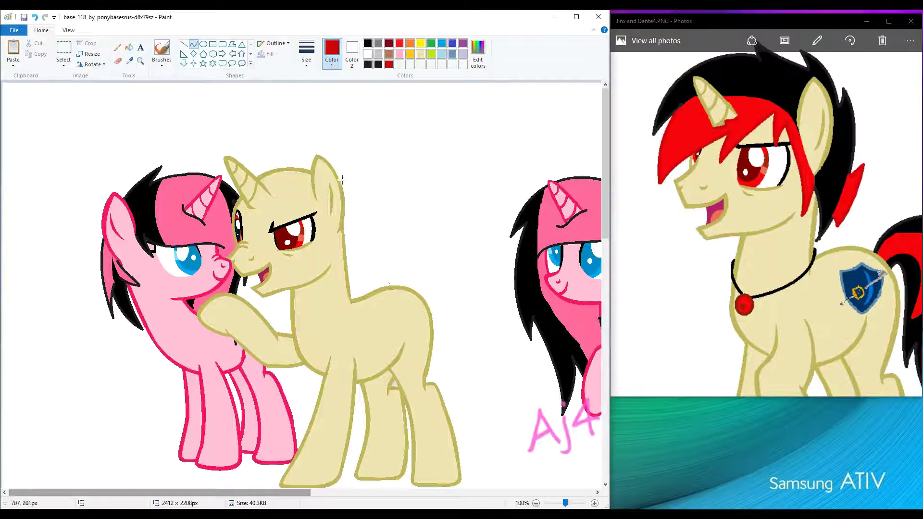
{"action": "left_click", "coordinate": [431, 43]}
{"action": "left_click", "coordinate": [307, 53]}
{"action": "left_click", "coordinate": [306, 96]}
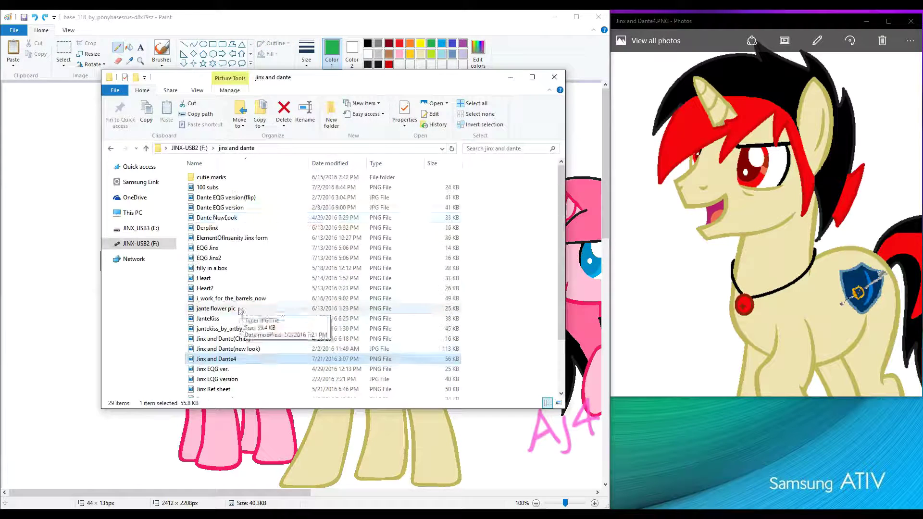
Step: View the Dante NewLook picture as a mane reference and close in on the yellow pony's head in the drawing
{"action": "double_click", "coordinate": [216, 217]}
{"action": "scroll", "coordinate": [252, 258], "scroll_direction": "down", "scroll_amount": 3}
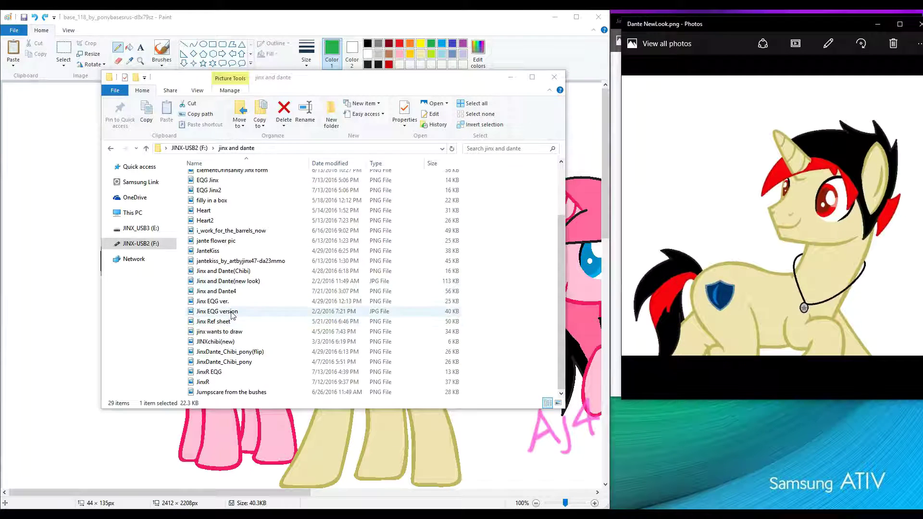
{"action": "left_click", "coordinate": [550, 78]}
{"action": "left_click", "coordinate": [140, 61]}
{"action": "left_click", "coordinate": [248, 150]}
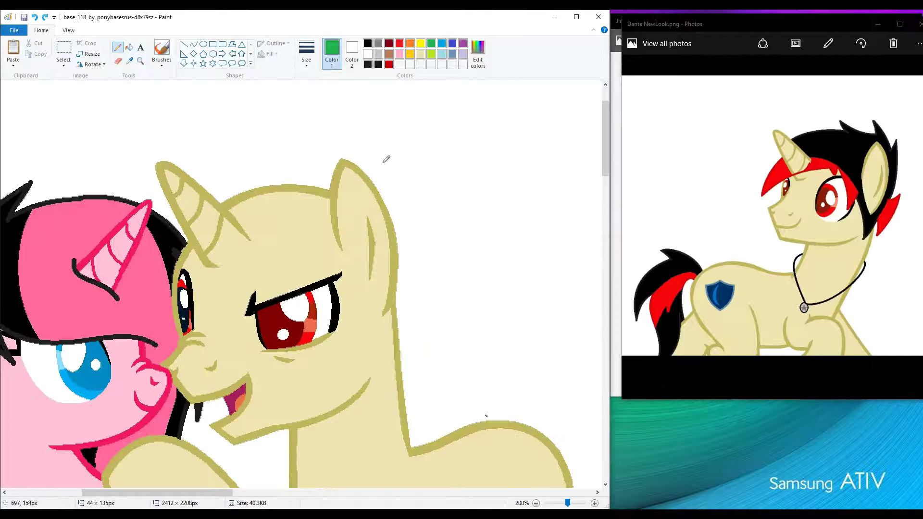
{"action": "left_click", "coordinate": [878, 23]}
Step: Sketch green guide lines for the yellow pony's spiky fringe, top mane and back mane, following the reference
{"action": "mouse_move", "coordinate": [324, 250]}
{"action": "left_mouse_down"}
{"action": "mouse_move", "coordinate": [372, 367]}
{"action": "mouse_move", "coordinate": [392, 357]}
{"action": "mouse_move", "coordinate": [396, 382]}
{"action": "mouse_move", "coordinate": [398, 401]}
{"action": "left_mouse_up"}
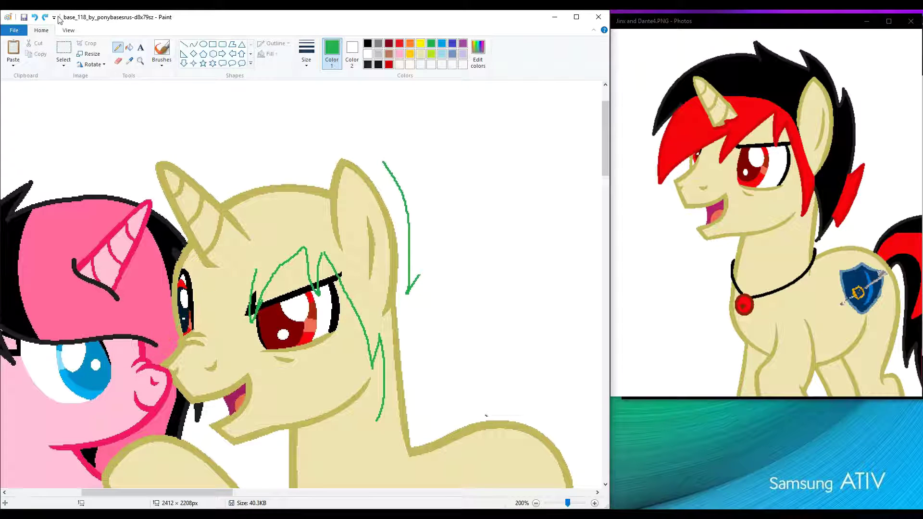
{"action": "left_click_drag", "start_coordinate": [256, 270], "coordinate": [165, 352]}
{"action": "mouse_move", "coordinate": [337, 166]}
{"action": "left_mouse_down"}
{"action": "mouse_move", "coordinate": [263, 147]}
{"action": "mouse_move", "coordinate": [140, 227]}
{"action": "left_mouse_up"}
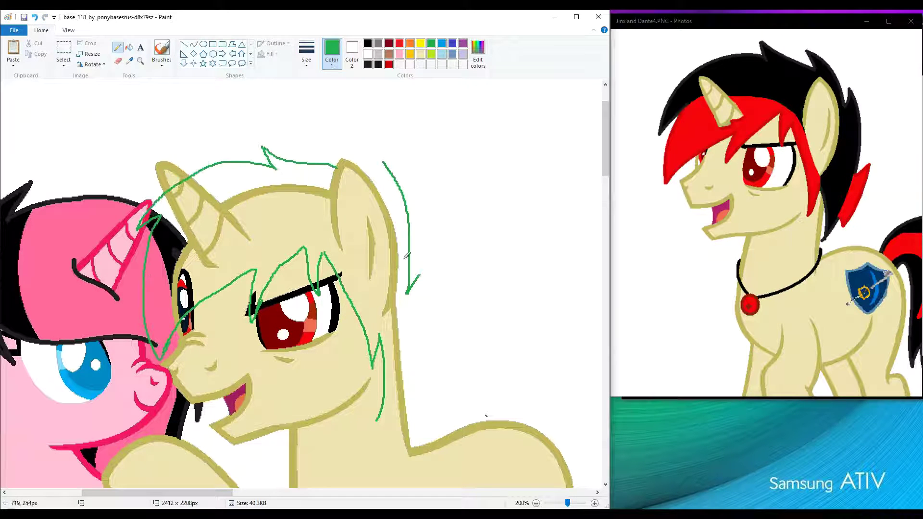
Step: Outline the top of the yellow pony's mane across the horn and the front edge of its fringe with near-black curves
{"action": "left_click", "coordinate": [378, 64]}
{"action": "scroll", "coordinate": [303, 288], "scroll_direction": "right", "scroll_amount": 10}
{"action": "scroll", "coordinate": [303, 288], "scroll_direction": "left", "scroll_amount": 10}
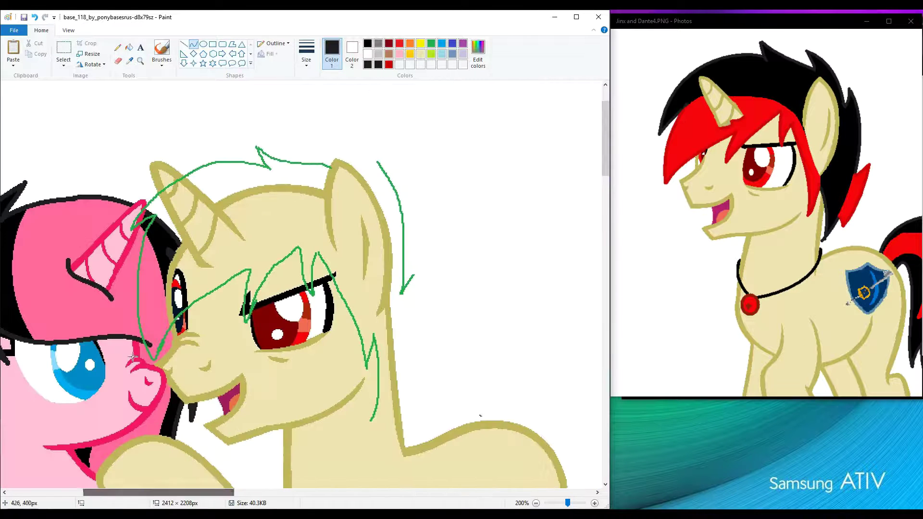
{"action": "left_click", "coordinate": [306, 53]}
{"action": "mouse_move", "coordinate": [252, 138]}
{"action": "left_mouse_down"}
{"action": "mouse_move", "coordinate": [331, 167]}
{"action": "mouse_move", "coordinate": [264, 148]}
{"action": "mouse_move", "coordinate": [130, 234]}
{"action": "left_mouse_up"}
{"action": "left_click", "coordinate": [308, 100]}
{"action": "left_click_drag", "start_coordinate": [163, 158], "coordinate": [130, 180]}
{"action": "left_click_drag", "start_coordinate": [144, 218], "coordinate": [153, 359]}
{"action": "left_click_drag", "start_coordinate": [146, 289], "coordinate": [137, 289]}
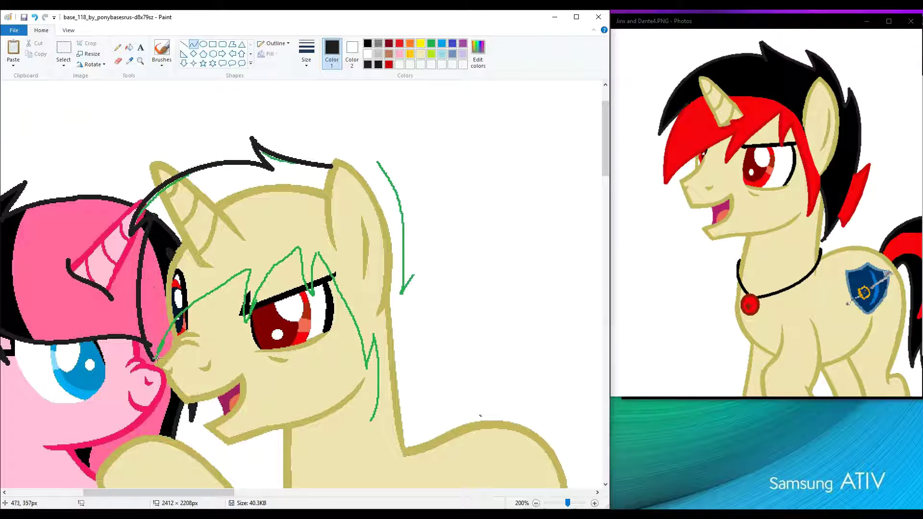
Step: Outline the lower edge of the yellow pony's fringe with near-black spikes over the eyes and down the cheek
{"action": "mouse_move", "coordinate": [154, 360]}
{"action": "left_mouse_down"}
{"action": "mouse_move", "coordinate": [250, 270]}
{"action": "mouse_move", "coordinate": [244, 325]}
{"action": "left_mouse_up"}
{"action": "left_click_drag", "start_coordinate": [306, 246], "coordinate": [307, 303]}
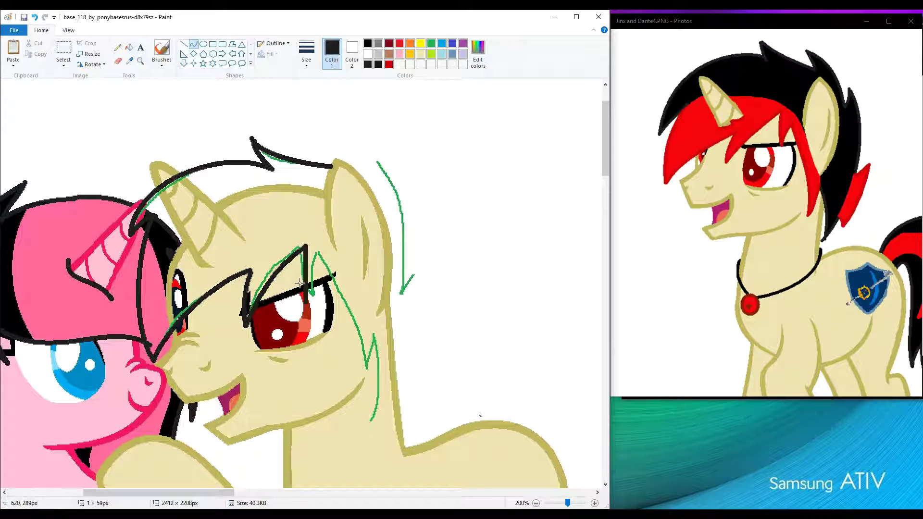
{"action": "left_click_drag", "start_coordinate": [323, 243], "coordinate": [365, 373]}
{"action": "left_click_drag", "start_coordinate": [356, 308], "coordinate": [375, 329]}
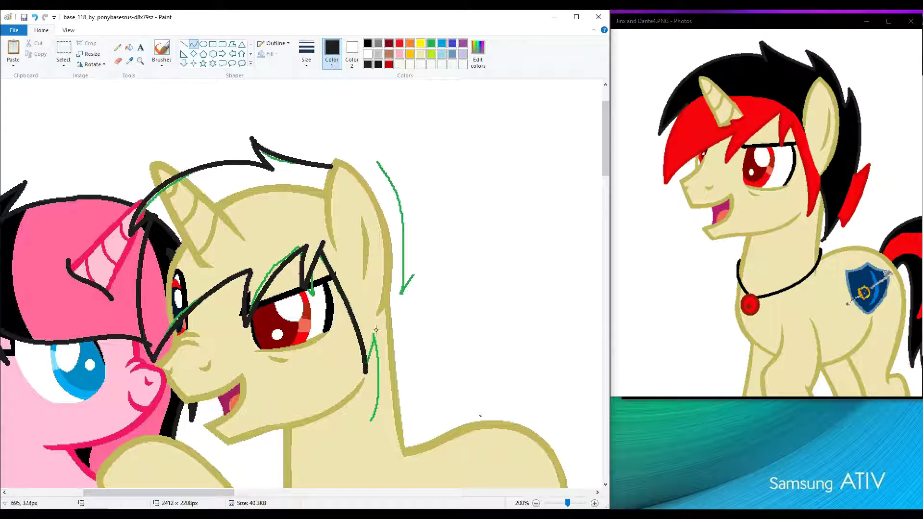
Step: Outline the back of the yellow pony's mane with near-black spikes and add a dark red tuft outline behind it
{"action": "left_click_drag", "start_coordinate": [380, 403], "coordinate": [413, 274]}
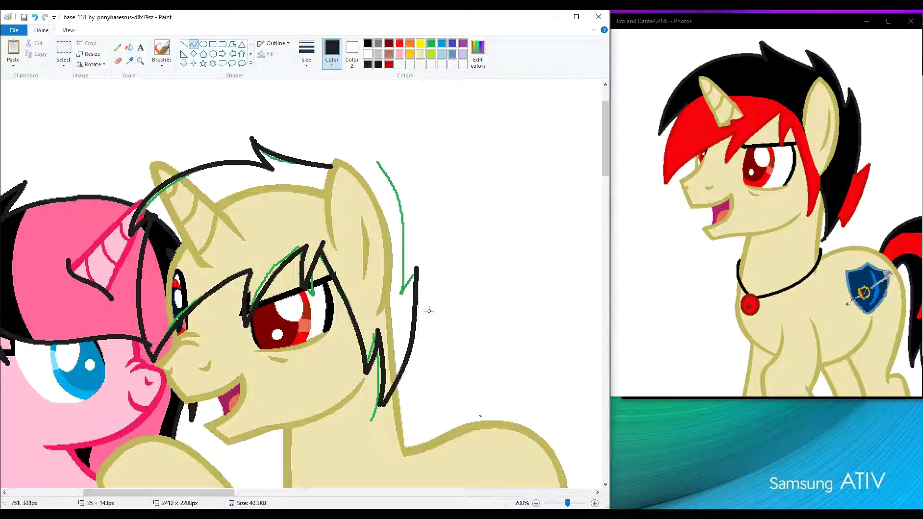
{"action": "left_click_drag", "start_coordinate": [375, 171], "coordinate": [400, 263]}
{"action": "mouse_move", "coordinate": [379, 154]}
{"action": "left_mouse_down"}
{"action": "mouse_move", "coordinate": [400, 255]}
{"action": "mouse_move", "coordinate": [380, 402]}
{"action": "left_mouse_up"}
{"action": "left_click_drag", "start_coordinate": [400, 316], "coordinate": [423, 313]}
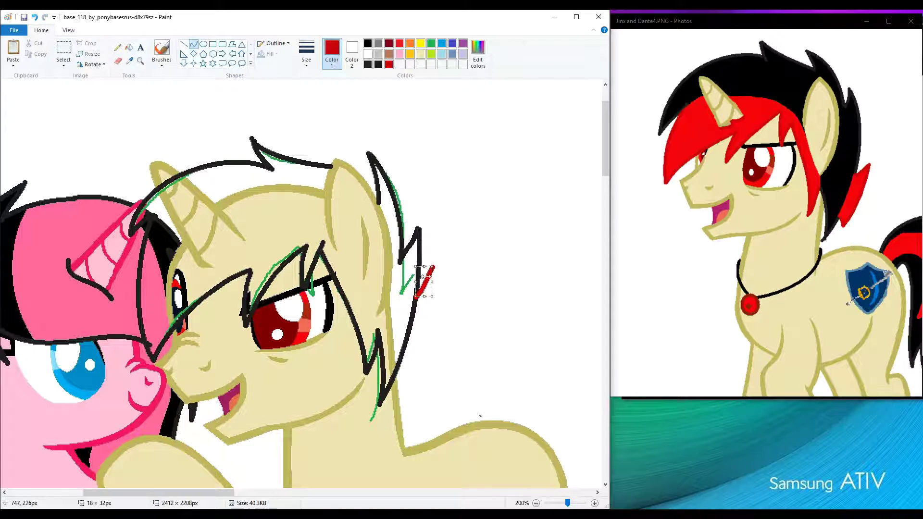
{"action": "left_click_drag", "start_coordinate": [425, 281], "coordinate": [433, 336]}
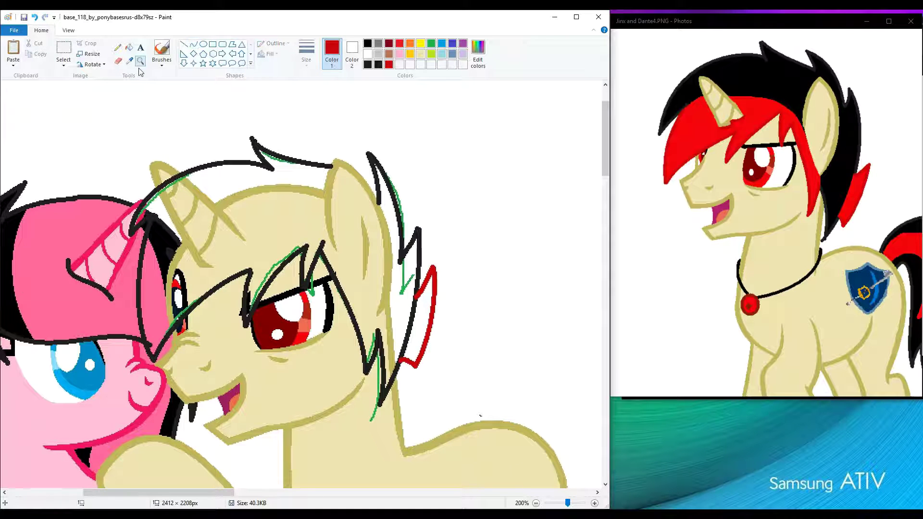
Step: Break the yellow pony's head outline beside the horn and ear, and fill the skin inside the mane with white
{"action": "left_click", "coordinate": [134, 151]}
{"action": "left_click", "coordinate": [129, 61]}
{"action": "left_click", "coordinate": [193, 202]}
{"action": "left_click", "coordinate": [306, 53]}
{"action": "left_click", "coordinate": [327, 92]}
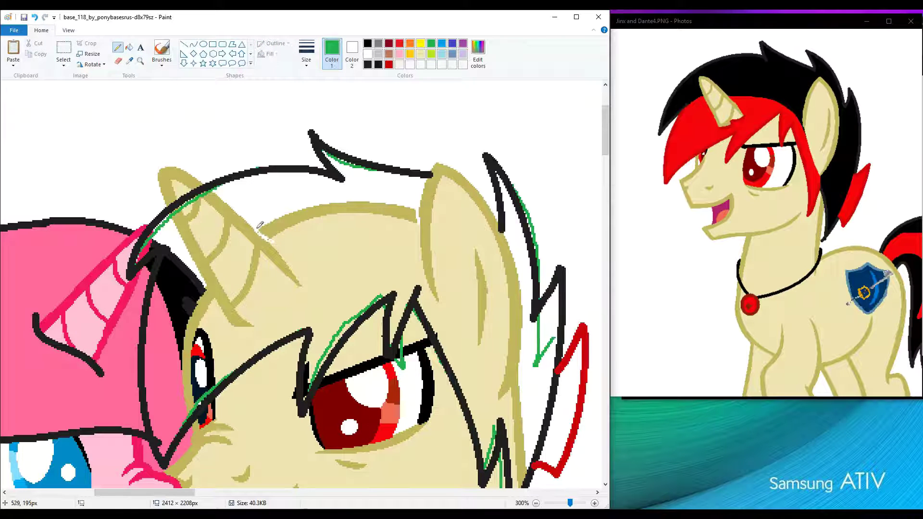
{"action": "left_click", "coordinate": [128, 47]}
{"action": "right_click", "coordinate": [212, 315]}
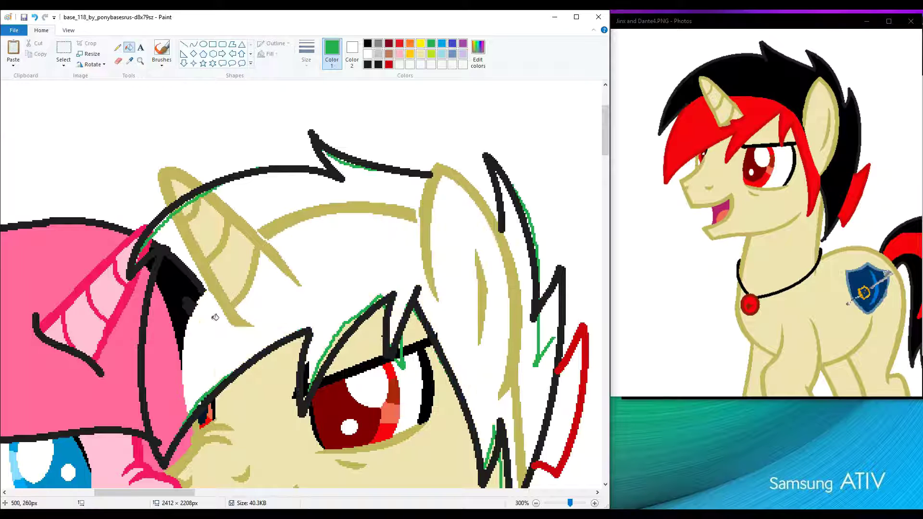
Step: Clear the green guide lines around the horn and fringe and the head outline inside the yellow pony's mane
{"action": "right_click", "coordinate": [178, 260]}
{"action": "left_click", "coordinate": [129, 47]}
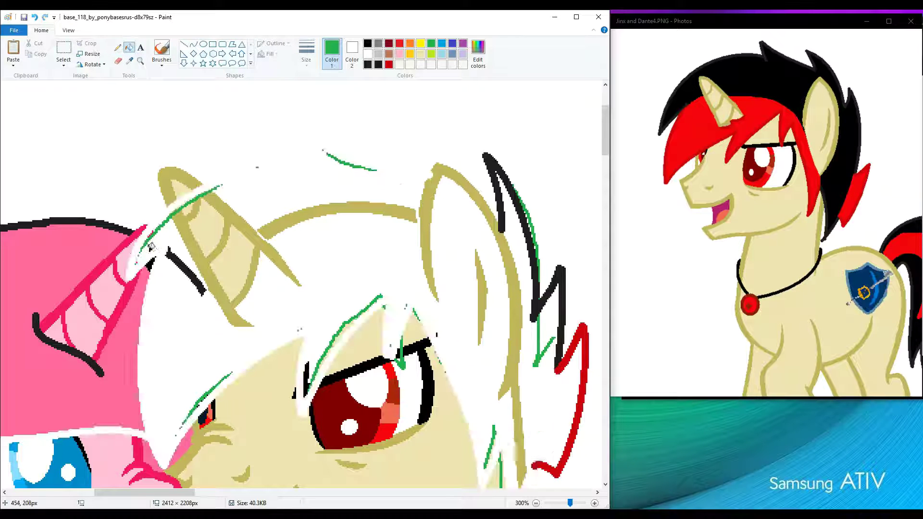
{"action": "scroll", "coordinate": [462, 234], "scroll_direction": "up", "scroll_amount": 1}
{"action": "scroll", "coordinate": [462, 234], "scroll_direction": "down", "scroll_amount": 1}
{"action": "scroll", "coordinate": [462, 234], "scroll_direction": "up", "scroll_amount": 3}
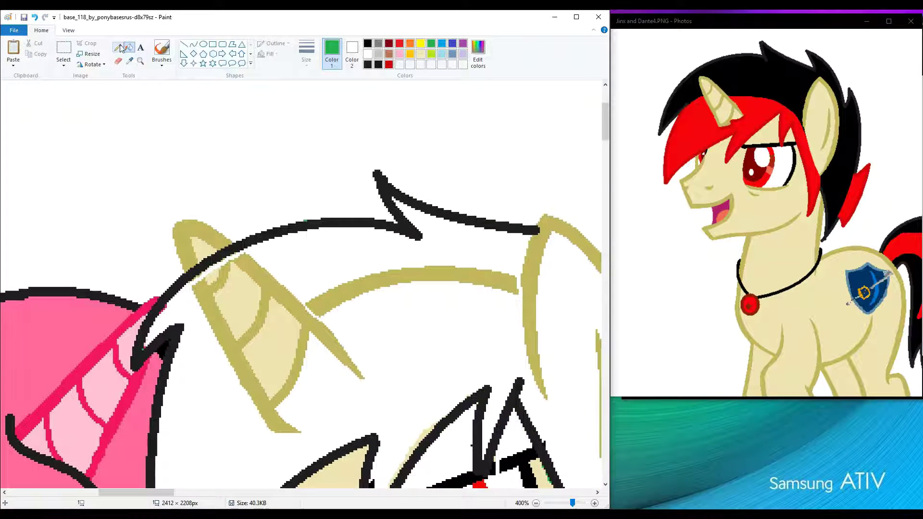
{"action": "scroll", "coordinate": [288, 299], "scroll_direction": "down", "scroll_amount": 3}
Step: Clear the remaining green guide line from the back of the mane and undo the green fill of the mane outline
{"action": "left_click", "coordinate": [140, 60]}
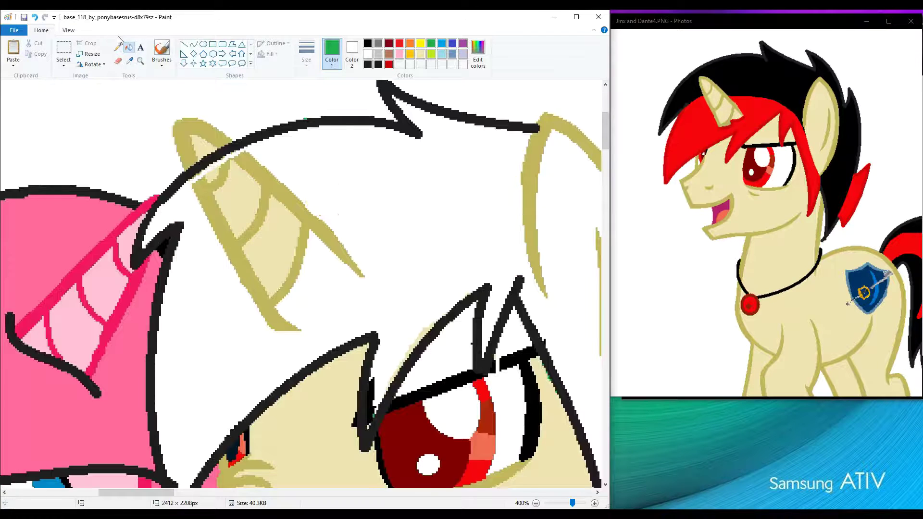
{"action": "right_click", "coordinate": [202, 96]}
{"action": "left_click", "coordinate": [129, 46]}
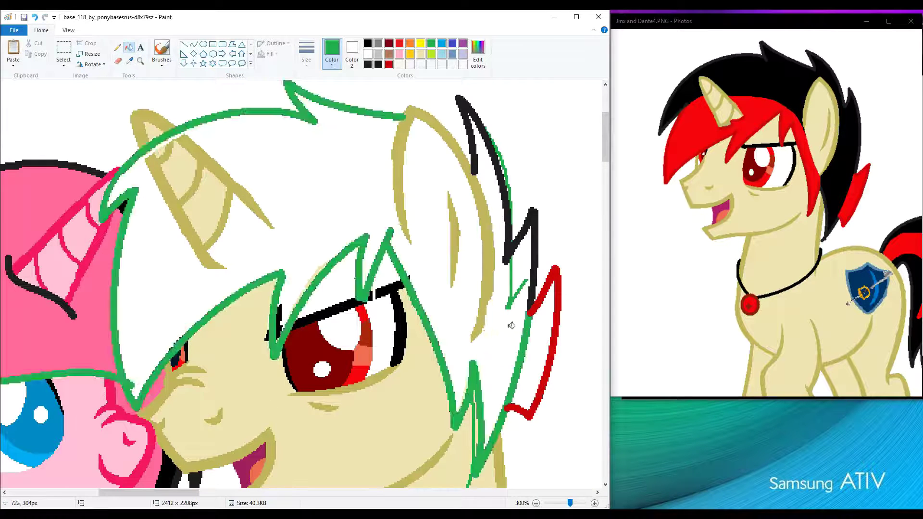
{"action": "right_click", "coordinate": [447, 324]}
{"action": "scroll", "coordinate": [447, 323], "scroll_direction": "down", "scroll_amount": 2}
{"action": "key", "text": "ctrl+z"}
Step: Close the gap in the yellow pony's black upper eyelid line and refill the skin between the fringe spikes with cream
{"action": "left_click", "coordinate": [140, 61]}
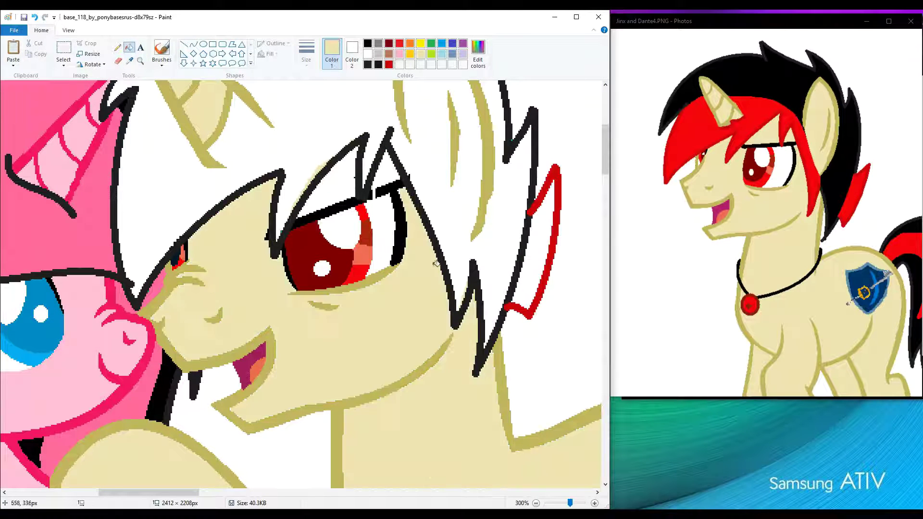
{"action": "left_click", "coordinate": [290, 158]}
{"action": "left_click", "coordinate": [289, 158]}
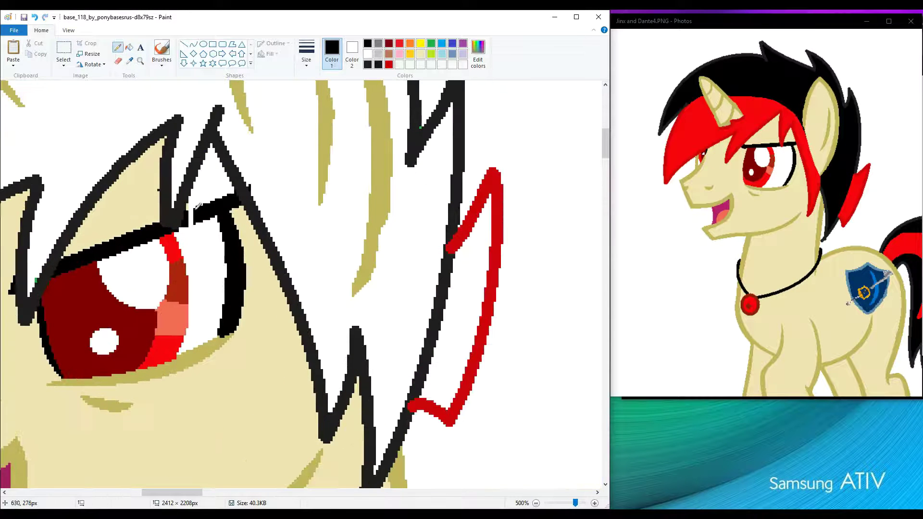
{"action": "left_click", "coordinate": [213, 179]}
{"action": "scroll", "coordinate": [145, 96], "scroll_direction": "up", "scroll_amount": 2}
{"action": "scroll", "coordinate": [145, 96], "scroll_direction": "left", "scroll_amount": 4}
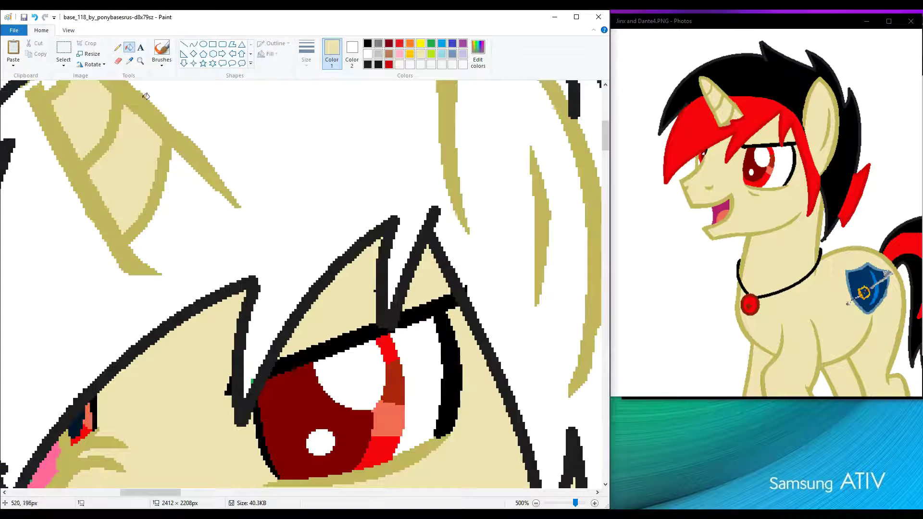
Step: Redraw the yellow pony's horn edges over the mane line in dark khaki with a thicker curve
{"action": "scroll", "coordinate": [231, 393], "scroll_direction": "up", "scroll_amount": 2}
{"action": "scroll", "coordinate": [231, 393], "scroll_direction": "left", "scroll_amount": 2}
{"action": "left_click", "coordinate": [193, 45]}
{"action": "left_click_drag", "start_coordinate": [223, 287], "coordinate": [227, 271]}
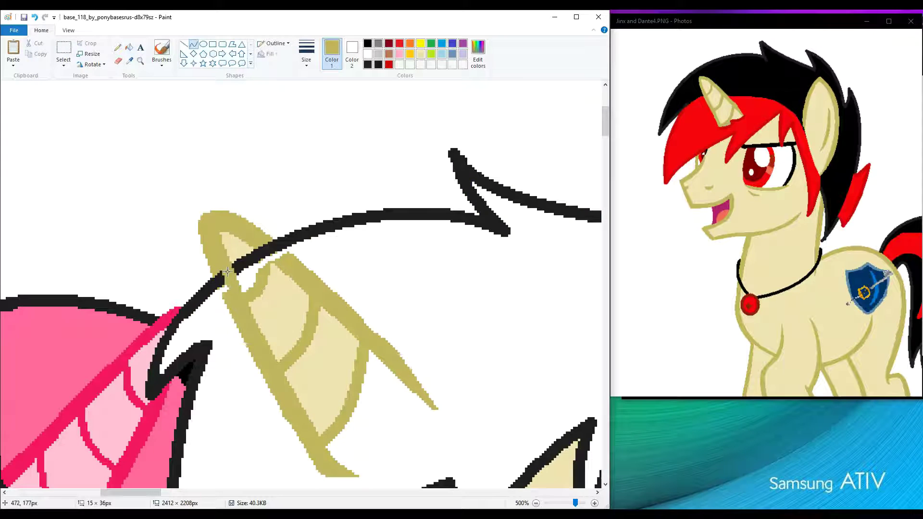
{"action": "key", "text": "ctrl+z"}
{"action": "left_click", "coordinate": [306, 53]}
{"action": "left_click", "coordinate": [329, 120]}
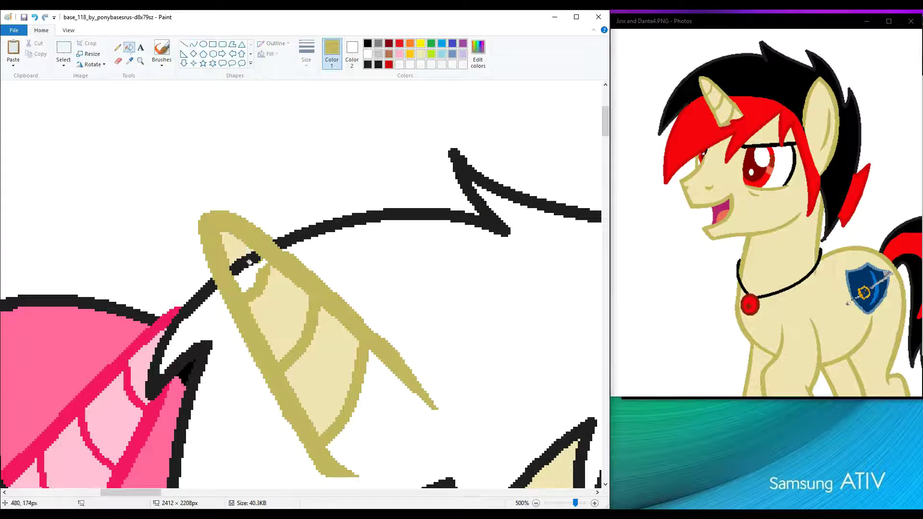
Step: Clear the black mane line inside the yellow pony's horn and fill the horn's remaining white area with cream
{"action": "left_click", "coordinate": [117, 47]}
{"action": "key", "text": "ctrl+z"}
{"action": "left_click", "coordinate": [129, 48]}
{"action": "left_click", "coordinate": [247, 272]}
{"action": "scroll", "coordinate": [258, 173], "scroll_direction": "down", "scroll_amount": 2}
Step: Close the open lower edge of the yellow pony's ear with a cream curve and fill the ear with cream
{"action": "left_click", "coordinate": [192, 44]}
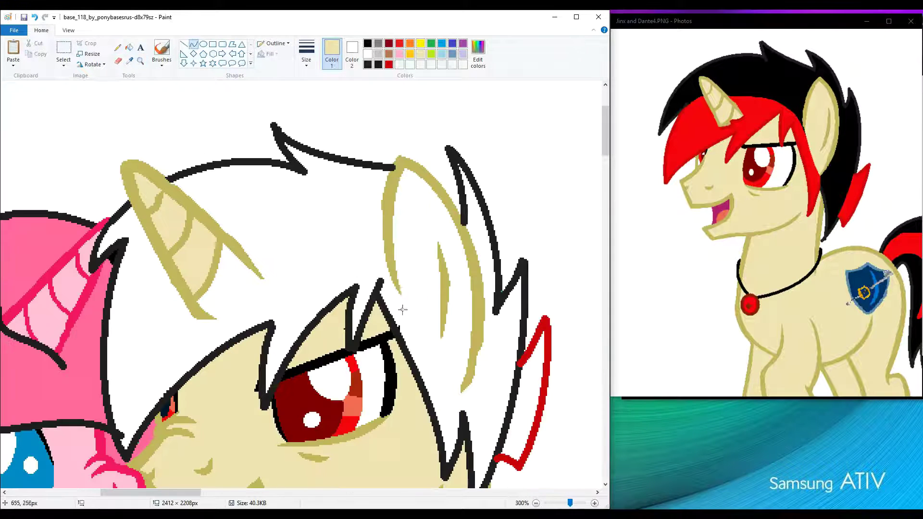
{"action": "left_click_drag", "start_coordinate": [398, 289], "coordinate": [459, 384]}
{"action": "left_click", "coordinate": [130, 46]}
{"action": "left_click", "coordinate": [423, 249]}
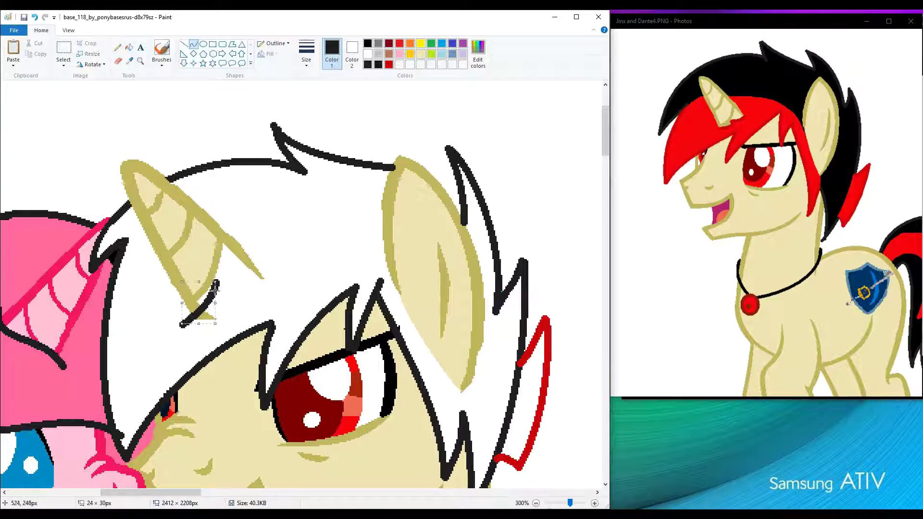
Step: Draw the jagged black hairline across the base of the yellow pony's horn and fill the whole mane with black
{"action": "left_click_drag", "start_coordinate": [237, 244], "coordinate": [264, 254]}
{"action": "left_click", "coordinate": [207, 292]}
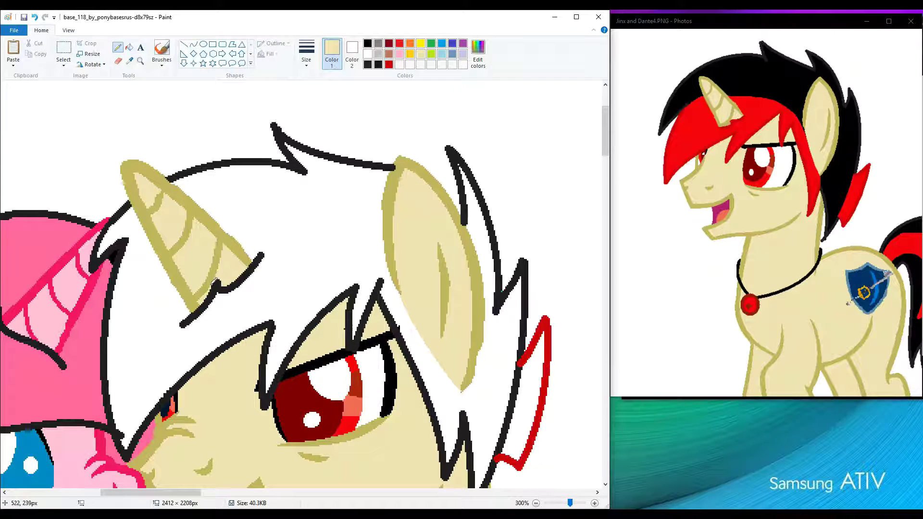
{"action": "left_click", "coordinate": [368, 44]}
{"action": "left_click", "coordinate": [312, 216]}
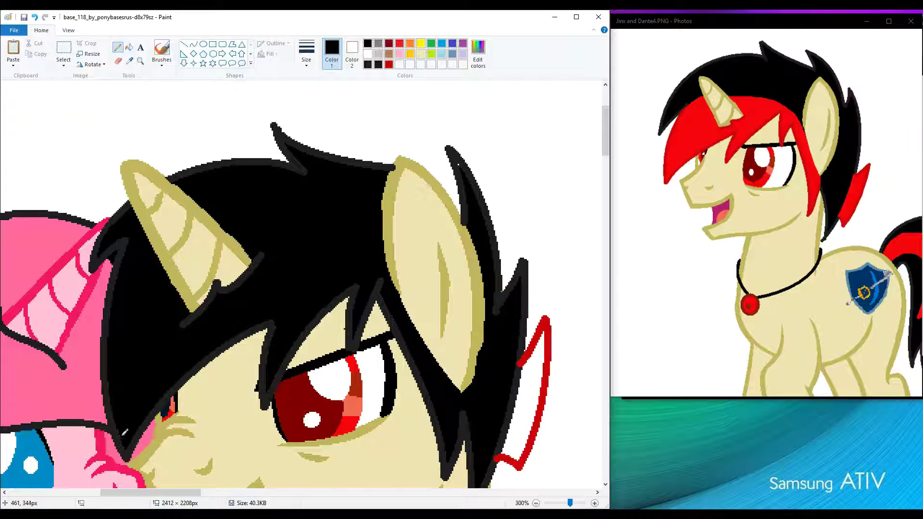
Step: Pick the pink mane color and touch up the patch where it meets the yellow pony's black fringe
{"action": "scroll", "coordinate": [464, 165], "scroll_direction": "down", "scroll_amount": 3}
{"action": "left_click", "coordinate": [130, 60]}
{"action": "left_click", "coordinate": [39, 288]}
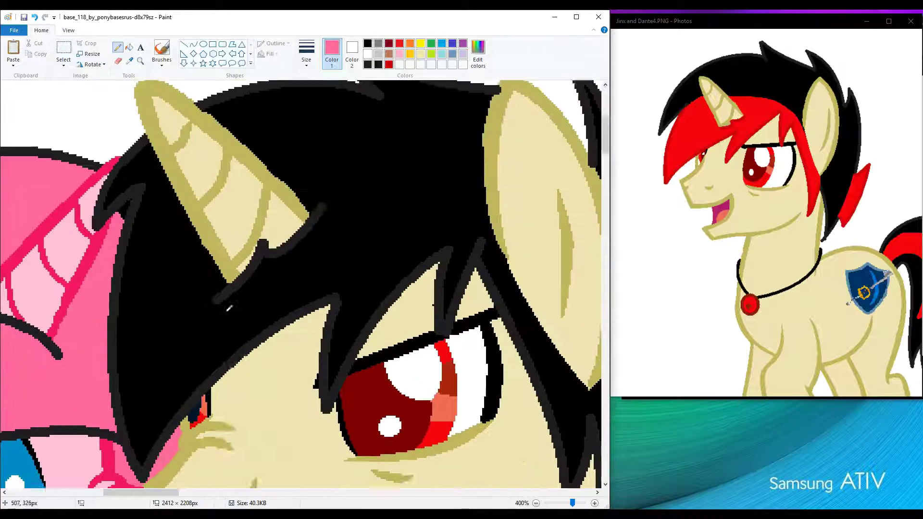
Step: Choose a bright red and fill the outlined tuft at the back of the yellow pony's mane with it
{"action": "left_click", "coordinate": [140, 60]}
{"action": "left_click", "coordinate": [475, 380]}
{"action": "left_click", "coordinate": [393, 301]}
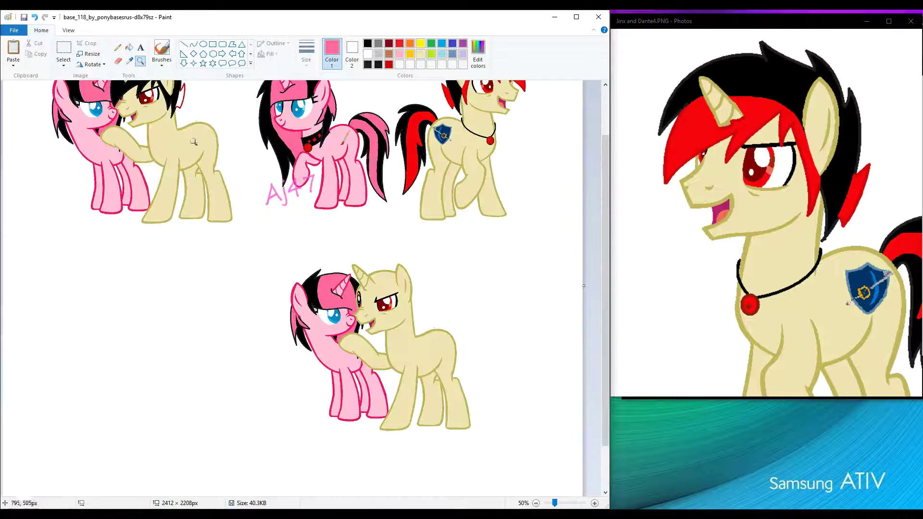
{"action": "left_click", "coordinate": [477, 53]}
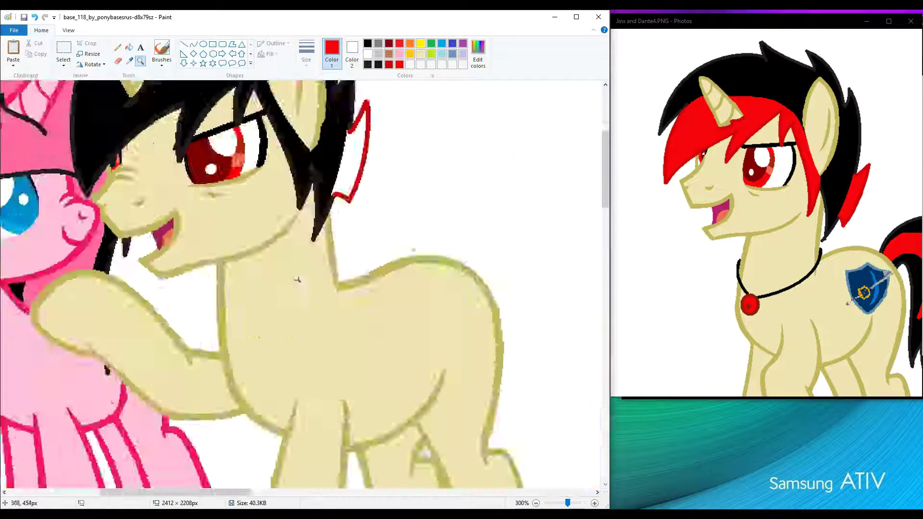
{"action": "scroll", "coordinate": [297, 278], "scroll_direction": "up", "scroll_amount": 3}
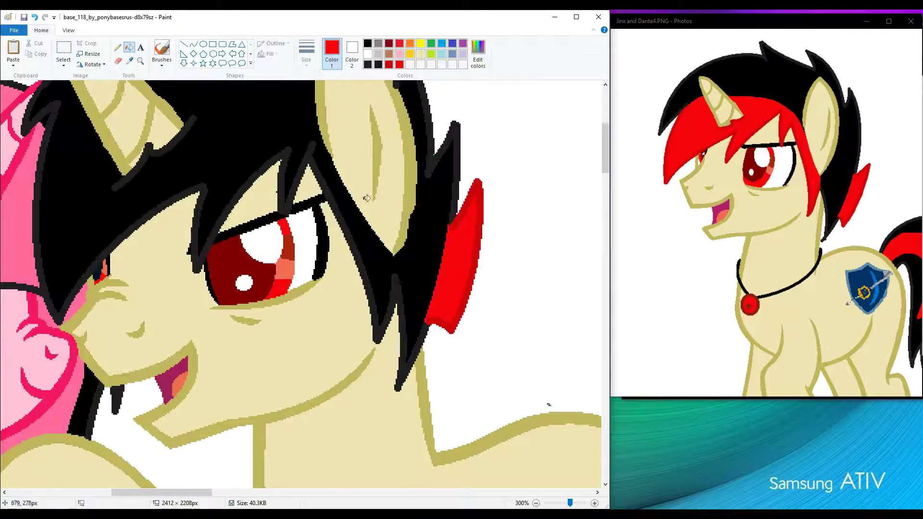
Step: Draw a red curve across the black mane from the fringe to the ear and fill the fringe below it with red
{"action": "left_click", "coordinate": [193, 44]}
{"action": "mouse_move", "coordinate": [42, 353]}
{"action": "left_mouse_down"}
{"action": "mouse_move", "coordinate": [193, 248]}
{"action": "mouse_move", "coordinate": [314, 226]}
{"action": "left_mouse_up"}
{"action": "mouse_move", "coordinate": [120, 269]}
{"action": "left_mouse_down"}
{"action": "mouse_move", "coordinate": [74, 273]}
{"action": "mouse_move", "coordinate": [240, 211]}
{"action": "left_mouse_up"}
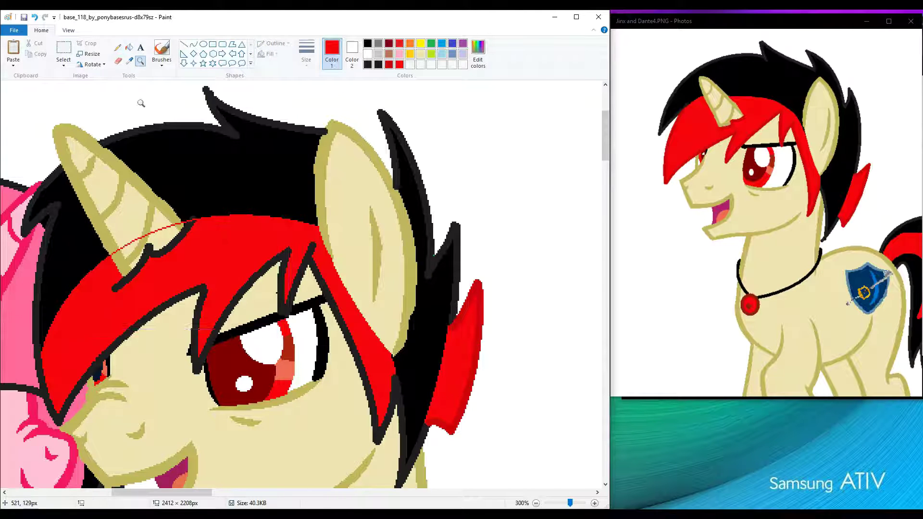
Step: Remove the red line crossing the yellow pony's horn and touch up the black at the horn's base
{"action": "scroll", "coordinate": [107, 145], "scroll_direction": "up", "scroll_amount": 2}
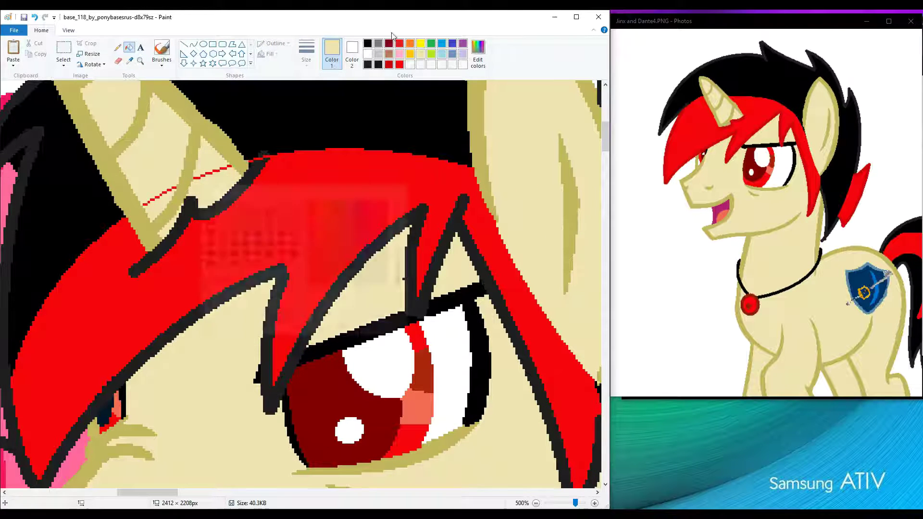
{"action": "left_click", "coordinate": [202, 160]}
{"action": "key", "text": "ctrl+z"}
{"action": "left_click", "coordinate": [129, 60]}
{"action": "left_click", "coordinate": [247, 157]}
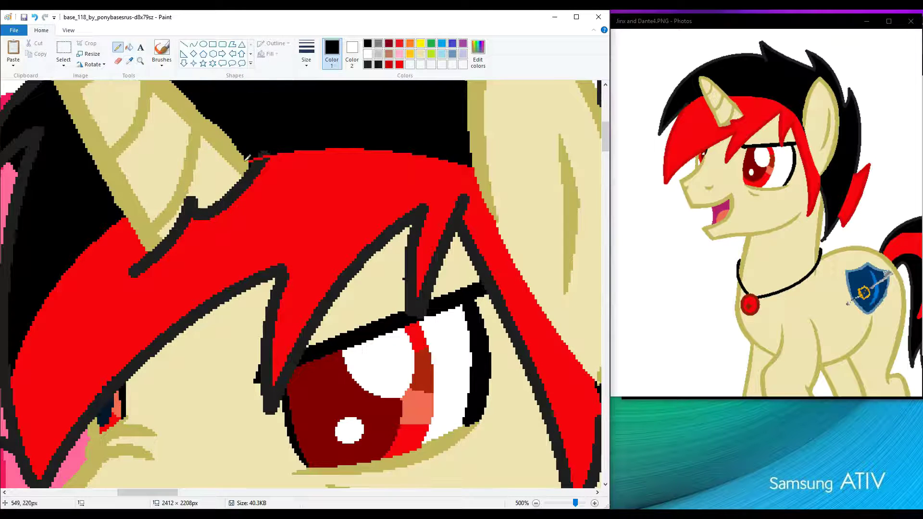
{"action": "left_click", "coordinate": [264, 159]}
Step: Recolor the red fringe's black outline in dark red, undoing the stray dark red fill of the face
{"action": "left_click", "coordinate": [140, 60]}
{"action": "right_click", "coordinate": [105, 225]}
{"action": "left_click", "coordinate": [105, 224]}
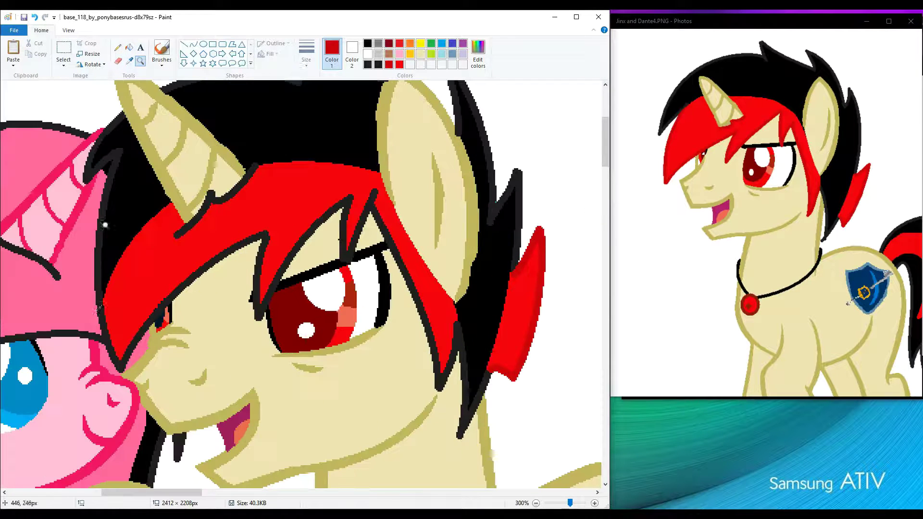
{"action": "left_click", "coordinate": [332, 247]}
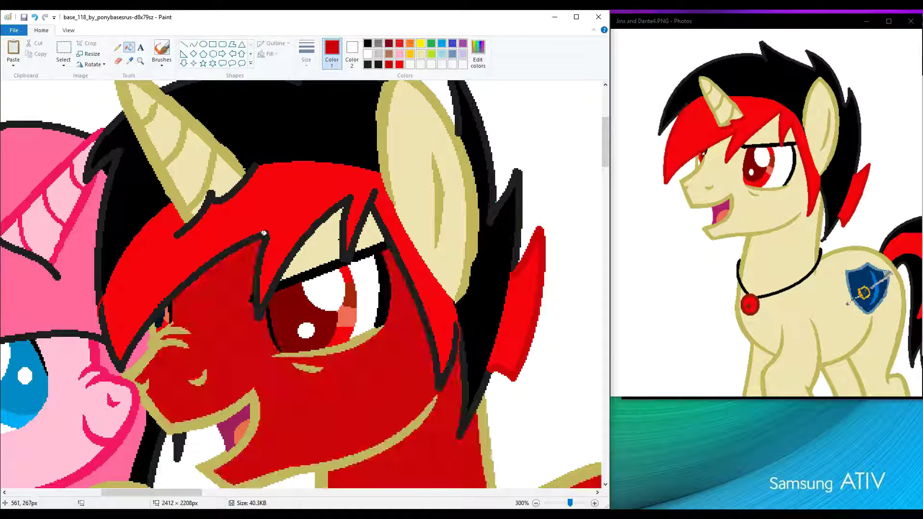
{"action": "key", "text": "ctrl+z"}
{"action": "key", "text": "ctrl+z"}
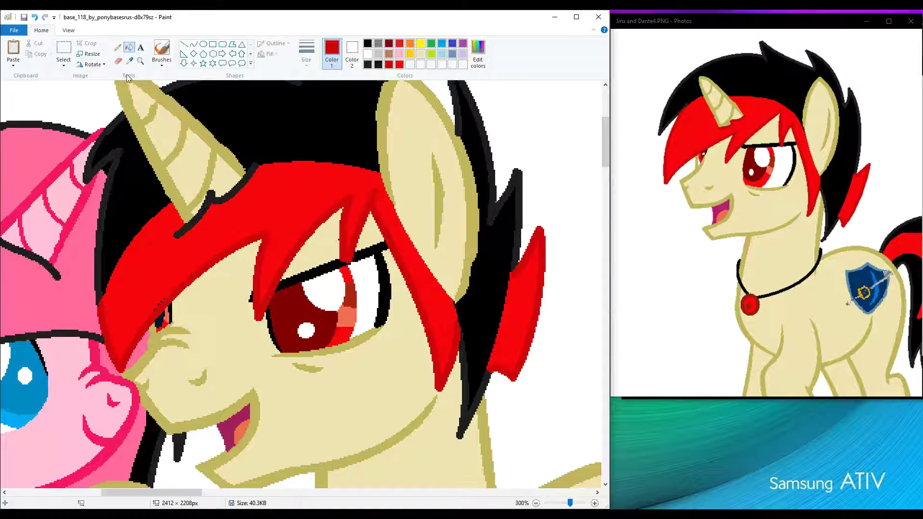
Step: Draw a collar across the pink pony's neck with two black curves and fill it with black
{"action": "scroll", "coordinate": [217, 192], "scroll_direction": "down", "scroll_amount": 5}
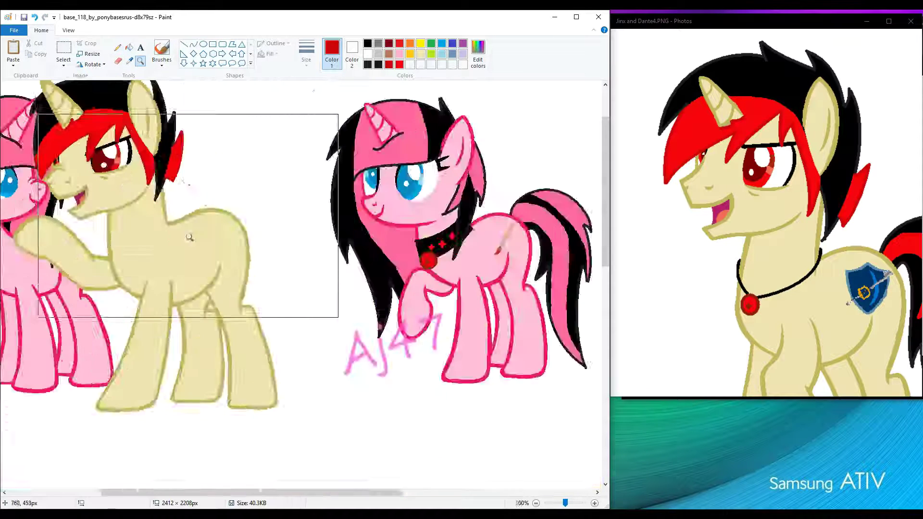
{"action": "key", "text": "ctrl+z"}
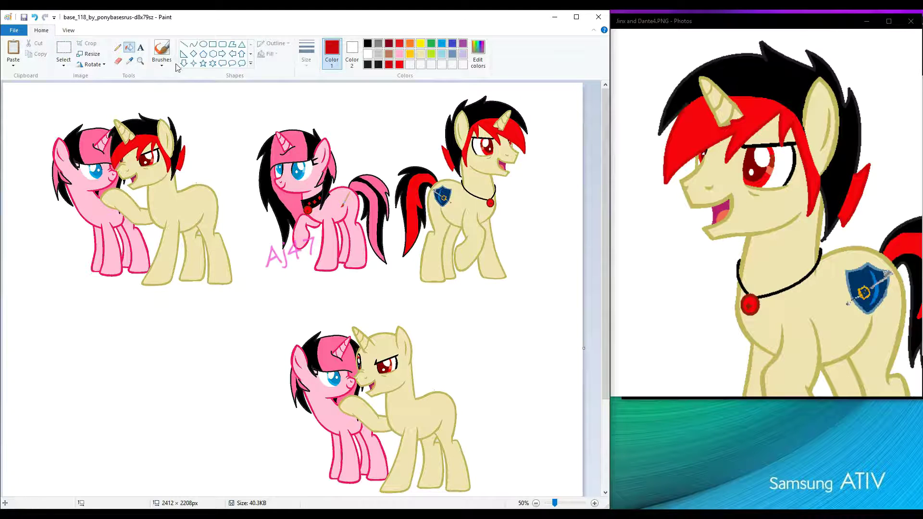
{"action": "scroll", "coordinate": [317, 216], "scroll_direction": "up", "scroll_amount": 3}
{"action": "left_click", "coordinate": [368, 43]}
{"action": "left_click", "coordinate": [193, 44]}
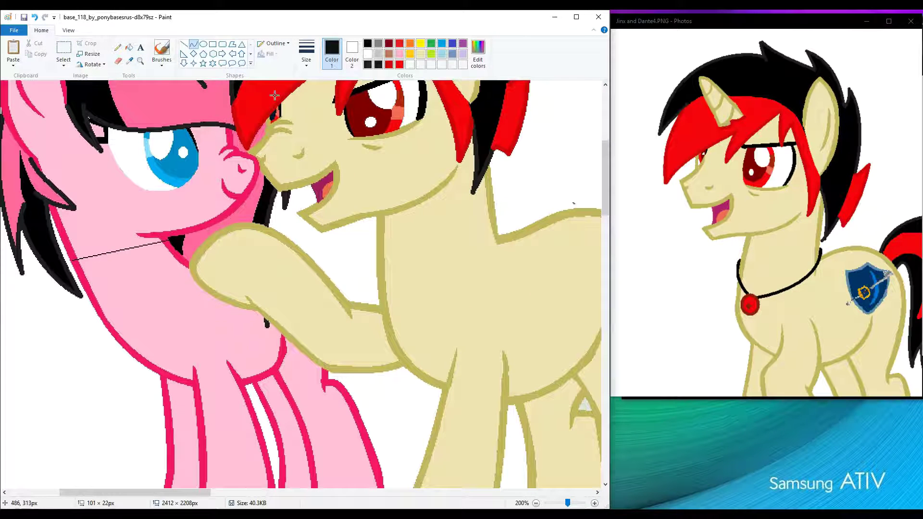
{"action": "left_click_drag", "start_coordinate": [134, 248], "coordinate": [134, 253]}
{"action": "left_click_drag", "start_coordinate": [92, 306], "coordinate": [189, 265]}
{"action": "left_click", "coordinate": [129, 46]}
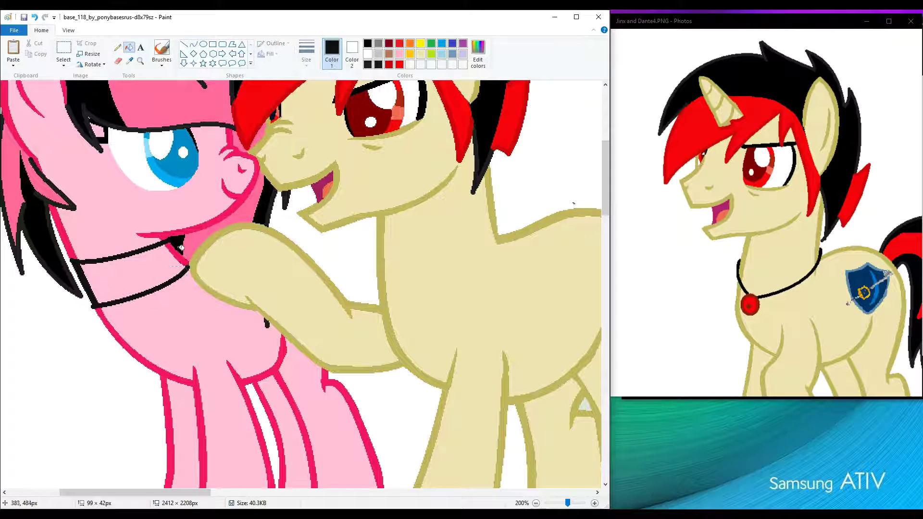
{"action": "left_click", "coordinate": [130, 271]}
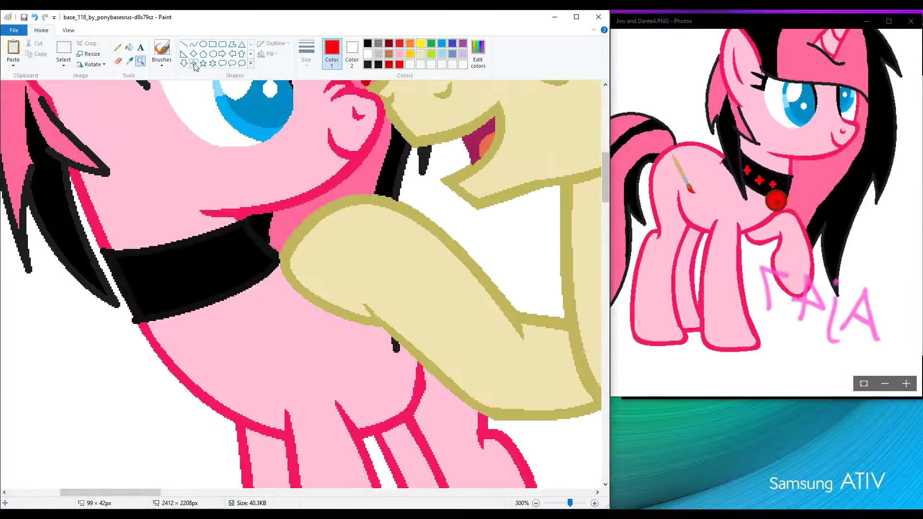
Step: Add three red four-point stars, each about 12 × 14 px, along the pink pony's black collar
{"action": "left_click", "coordinate": [195, 64]}
{"action": "left_click_drag", "start_coordinate": [133, 276], "coordinate": [156, 301]}
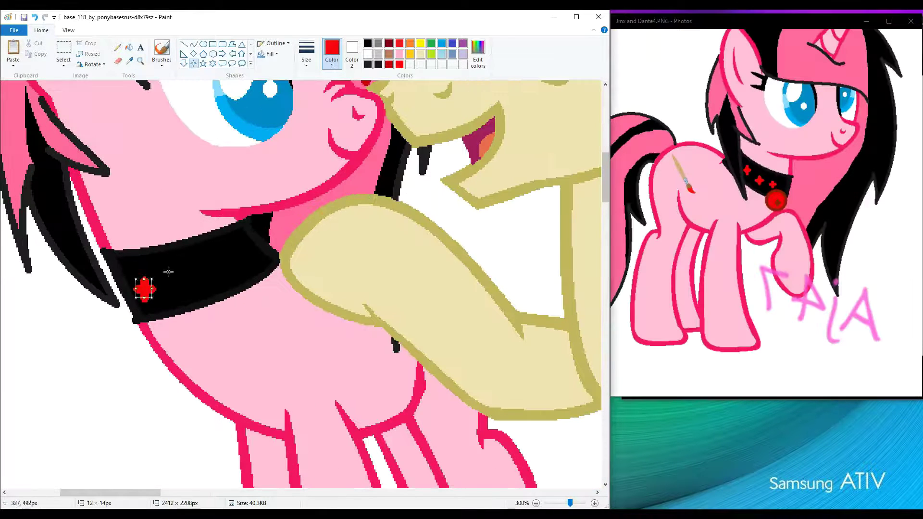
{"action": "left_click_drag", "start_coordinate": [164, 269], "coordinate": [188, 296]}
{"action": "left_click_drag", "start_coordinate": [203, 263], "coordinate": [225, 283]}
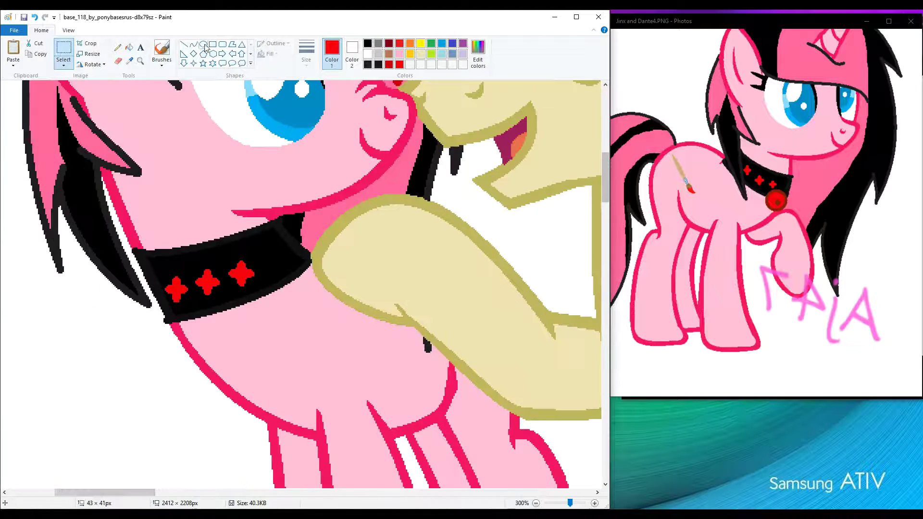
Step: Paste the copied red pendant beside the pink pony as a reference and pick its dark red outline color
{"action": "left_click", "coordinate": [13, 53]}
{"action": "left_click_drag", "start_coordinate": [34, 112], "coordinate": [74, 380]}
{"action": "left_click", "coordinate": [129, 60]}
{"action": "left_click", "coordinate": [51, 380]}
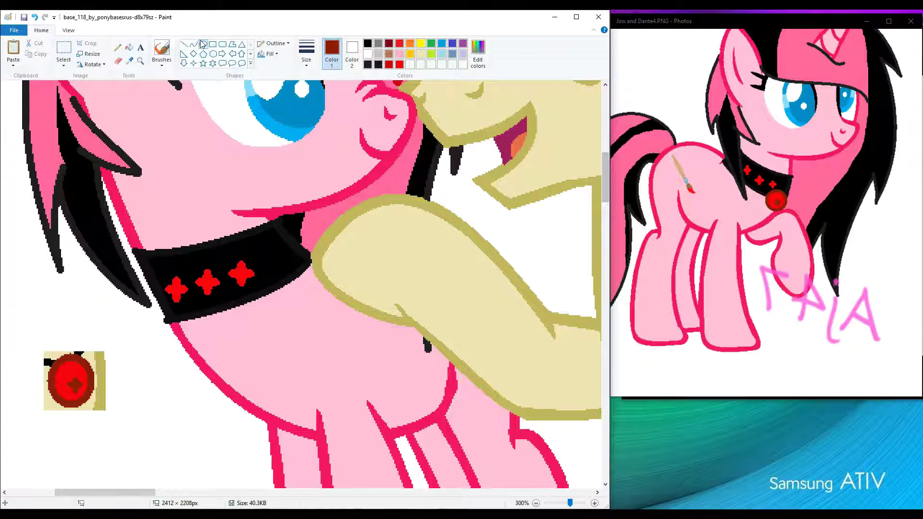
Step: Draw a dark red oval pendant about 22 × 25 px at the collar's front end and fill it with the reference's bright red
{"action": "left_click", "coordinate": [203, 44]}
{"action": "left_click_drag", "start_coordinate": [281, 265], "coordinate": [315, 301]}
{"action": "left_click", "coordinate": [306, 55]}
{"action": "left_click", "coordinate": [129, 48]}
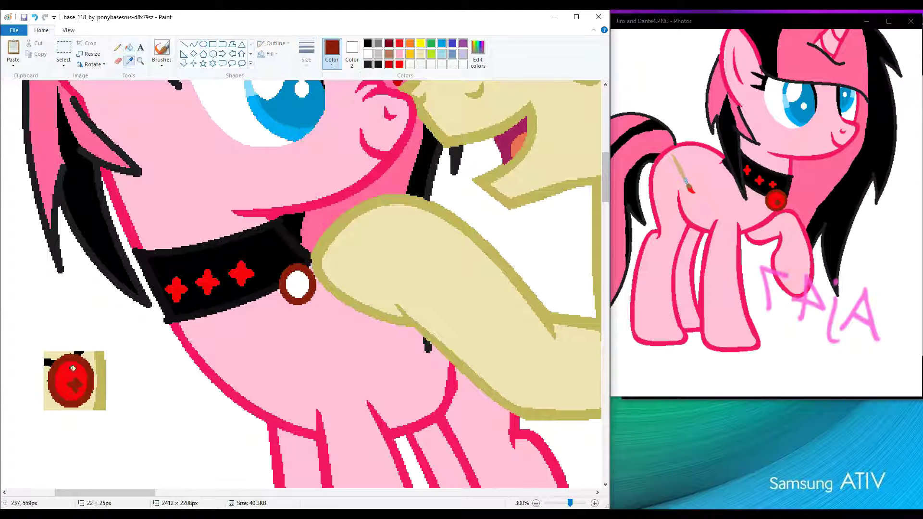
{"action": "left_click", "coordinate": [73, 368]}
{"action": "left_click", "coordinate": [297, 284]}
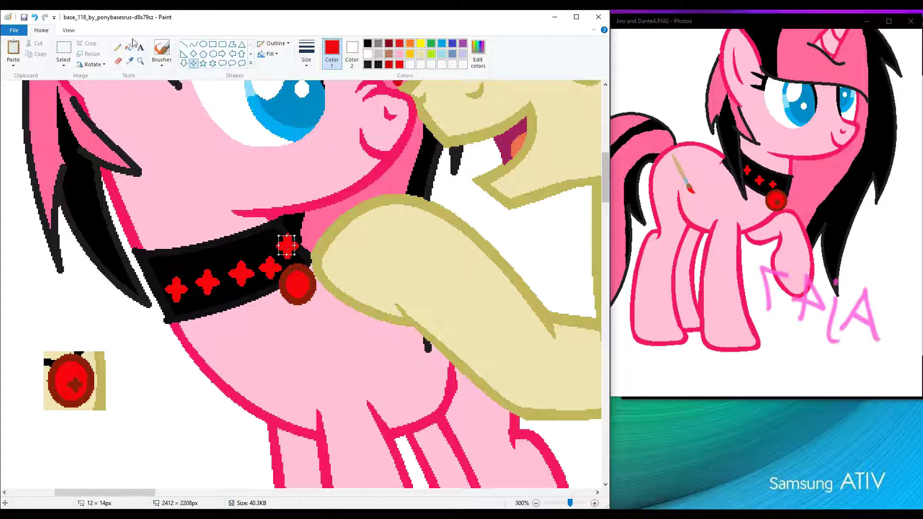
Step: Redraw the collar's black edge over the last star nearest the yellow pony's hoof with a thicker black line
{"action": "scroll", "coordinate": [303, 284], "scroll_direction": "right", "scroll_amount": 3}
{"action": "left_click", "coordinate": [368, 43]}
{"action": "left_click", "coordinate": [307, 56]}
{"action": "left_click", "coordinate": [326, 137]}
{"action": "left_click_drag", "start_coordinate": [207, 226], "coordinate": [214, 238]}
Step: Draw a small dark red four-point star about 4 × 4 px in the center of the collar's pendant
{"action": "left_click", "coordinate": [139, 61]}
{"action": "scroll", "coordinate": [170, 162], "scroll_direction": "down", "scroll_amount": 3}
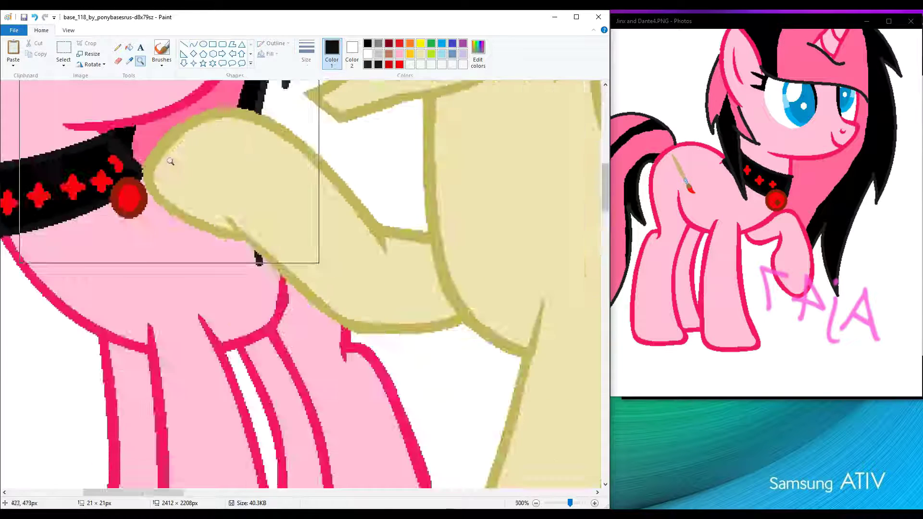
{"action": "scroll", "coordinate": [171, 162], "scroll_direction": "up", "scroll_amount": 3}
{"action": "scroll", "coordinate": [170, 161], "scroll_direction": "left", "scroll_amount": 3}
{"action": "left_click", "coordinate": [129, 60]}
{"action": "left_click", "coordinate": [378, 342]}
{"action": "left_click", "coordinate": [193, 63]}
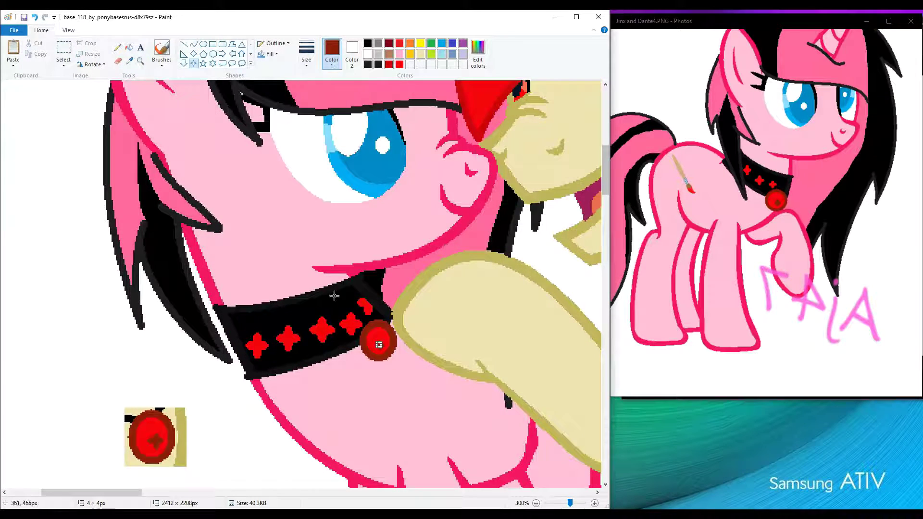
Step: Pick a color from the pendant and draw an inner oval about 18 × 20 px inside the collar's pendant
{"action": "right_click", "coordinate": [269, 230]}
{"action": "left_click", "coordinate": [289, 284]}
{"action": "left_click", "coordinate": [129, 60]}
{"action": "left_click", "coordinate": [201, 200]}
{"action": "left_click", "coordinate": [204, 44]}
{"action": "left_click_drag", "start_coordinate": [186, 179], "coordinate": [227, 225]}
Step: Draw a necklace cord around the yellow pony's neck with two black curves meeting in a point on the chest
{"action": "scroll", "coordinate": [206, 202], "scroll_direction": "down", "scroll_amount": 5}
{"action": "scroll", "coordinate": [307, 269], "scroll_direction": "up", "scroll_amount": 3}
{"action": "left_click", "coordinate": [140, 60]}
{"action": "left_click", "coordinate": [336, 308]}
{"action": "left_click", "coordinate": [367, 43]}
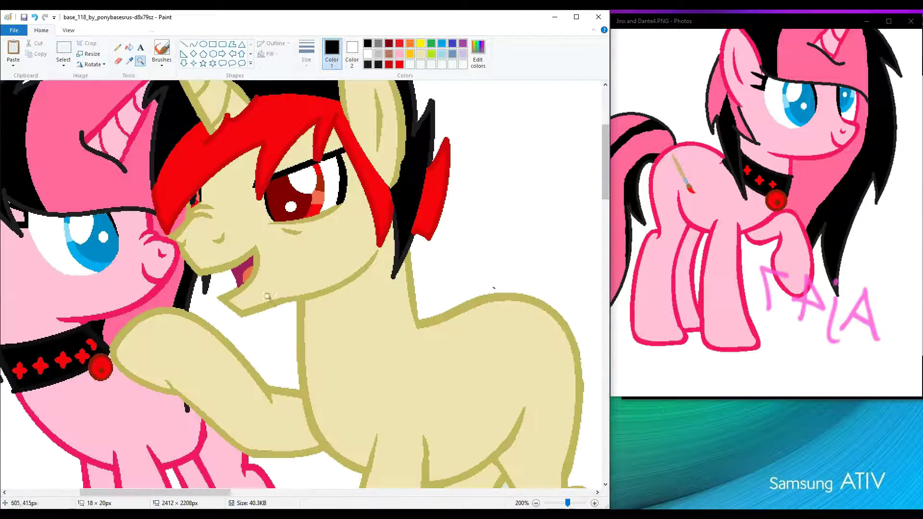
{"action": "left_click", "coordinate": [193, 43]}
{"action": "scroll", "coordinate": [724, 209], "scroll_direction": "up", "scroll_amount": 3}
{"action": "scroll", "coordinate": [723, 209], "scroll_direction": "down", "scroll_amount": 3}
{"action": "mouse_move", "coordinate": [294, 328]}
{"action": "left_mouse_down"}
{"action": "mouse_move", "coordinate": [329, 400]}
{"action": "mouse_move", "coordinate": [294, 332]}
{"action": "left_mouse_up"}
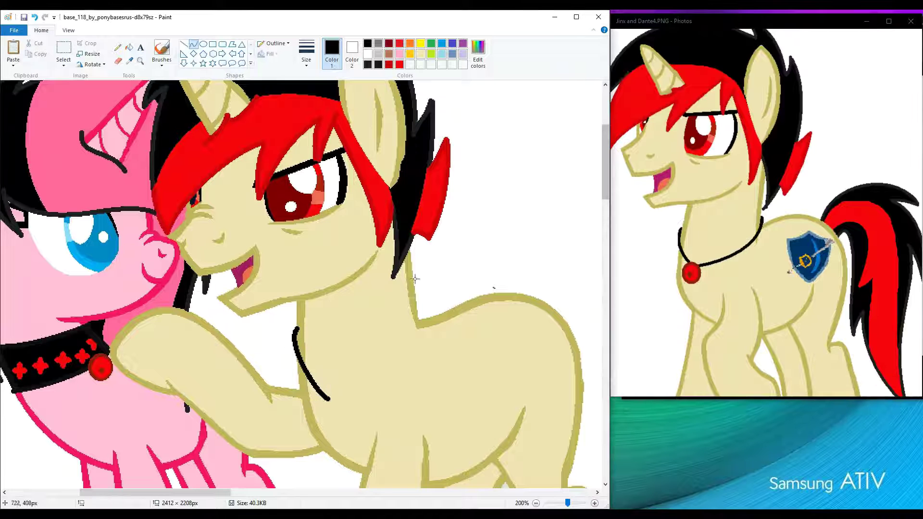
{"action": "left_click_drag", "start_coordinate": [329, 401], "coordinate": [416, 280]}
Step: Touch up the yellow pony's front neck line in dark khaki where the necklace cord ends
{"action": "left_click", "coordinate": [139, 61]}
{"action": "left_click", "coordinate": [344, 373]}
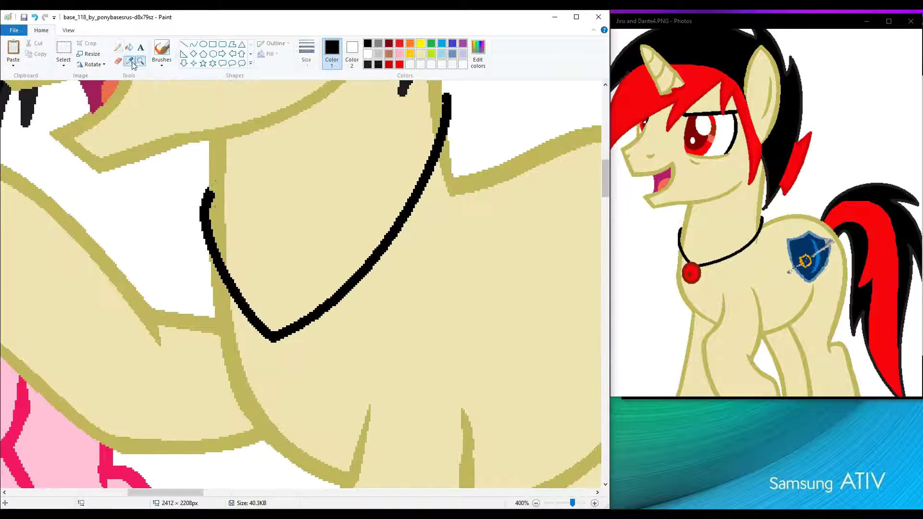
{"action": "left_click", "coordinate": [215, 198]}
Step: Pick the pendant's dark red and draw an oval pendant about 23 × 25 px at the necklace's lowest point
{"action": "left_click", "coordinate": [129, 60]}
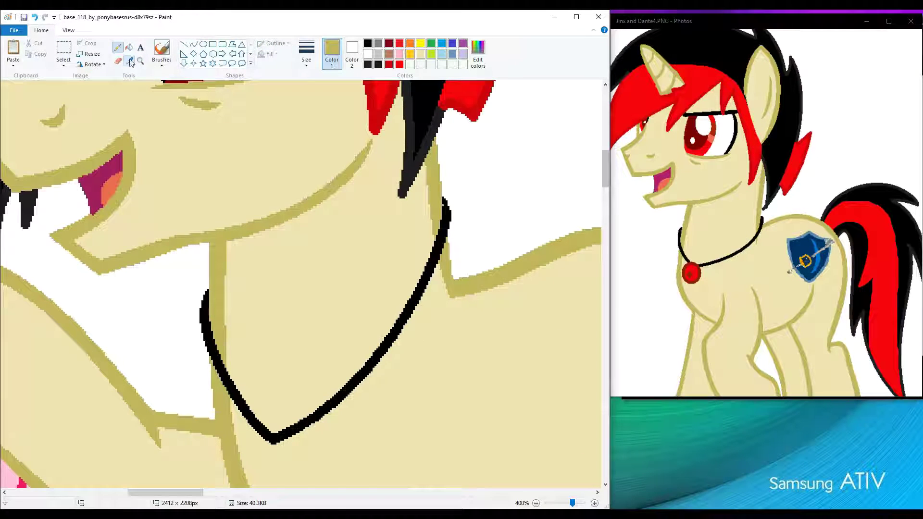
{"action": "scroll", "coordinate": [301, 284], "scroll_direction": "left", "scroll_amount": 5}
{"action": "left_click", "coordinate": [221, 370]}
{"action": "scroll", "coordinate": [301, 284], "scroll_direction": "right", "scroll_amount": 5}
{"action": "left_click", "coordinate": [203, 44]}
{"action": "left_click_drag", "start_coordinate": [220, 337], "coordinate": [266, 386]}
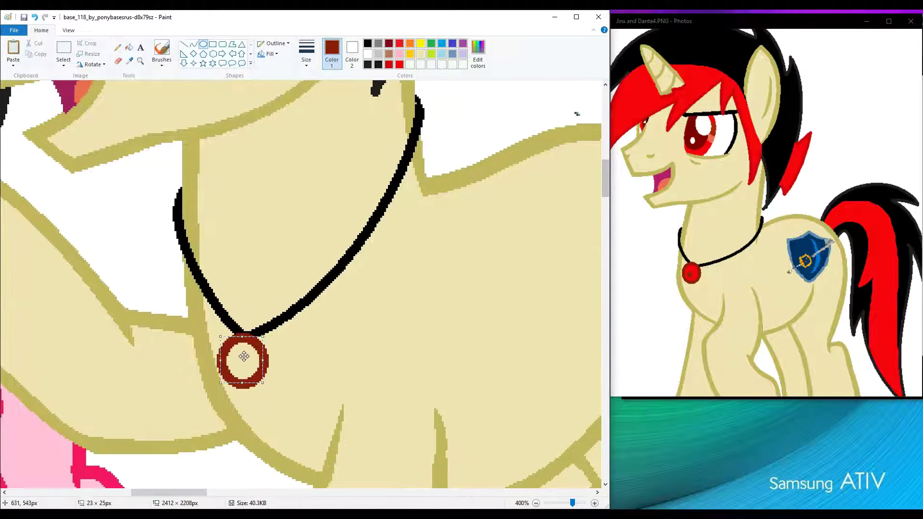
Step: Fill the necklace pendant with the collar pendant's bright red and add a dark red four-point star about 4 × 6 px inside
{"action": "left_click", "coordinate": [700, 282]}
{"action": "left_click", "coordinate": [129, 47]}
{"action": "right_click", "coordinate": [243, 361]}
{"action": "scroll", "coordinate": [181, 340], "scroll_direction": "left", "scroll_amount": 5}
{"action": "left_click", "coordinate": [130, 61]}
{"action": "left_click", "coordinate": [191, 268]}
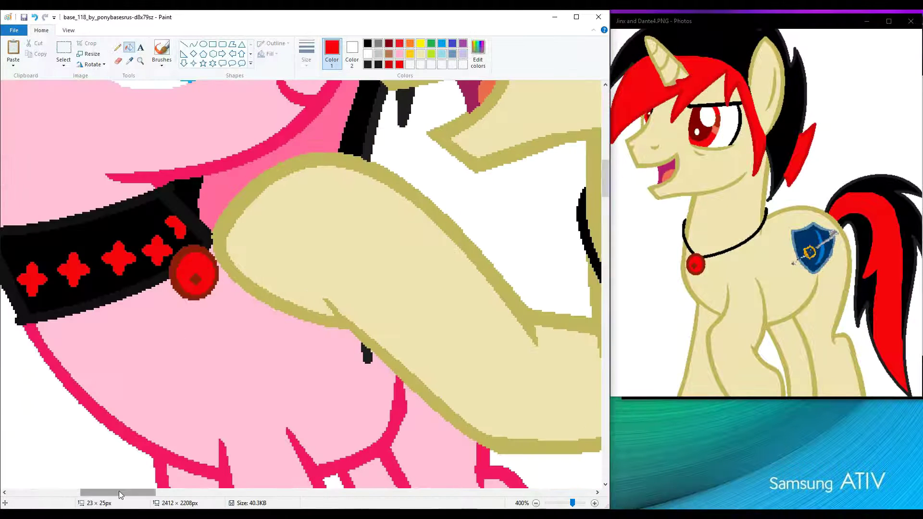
{"action": "scroll", "coordinate": [301, 283], "scroll_direction": "right", "scroll_amount": 5}
{"action": "left_click", "coordinate": [314, 362]}
{"action": "left_click", "coordinate": [130, 61]}
{"action": "left_click", "coordinate": [291, 361]}
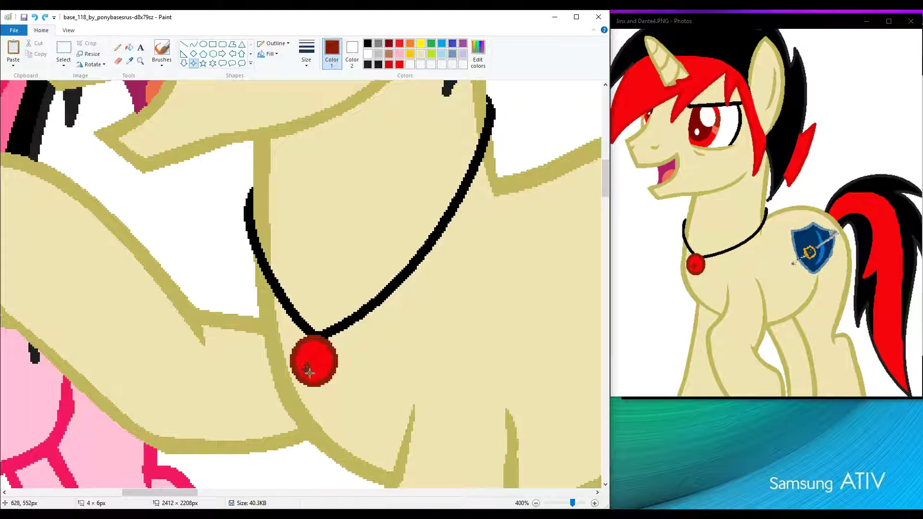
Step: Delete the stray pendant copy beside the pink pony and place a duplicate of the two-pony drawing below the original
{"action": "scroll", "coordinate": [309, 372], "scroll_direction": "down", "scroll_amount": 5}
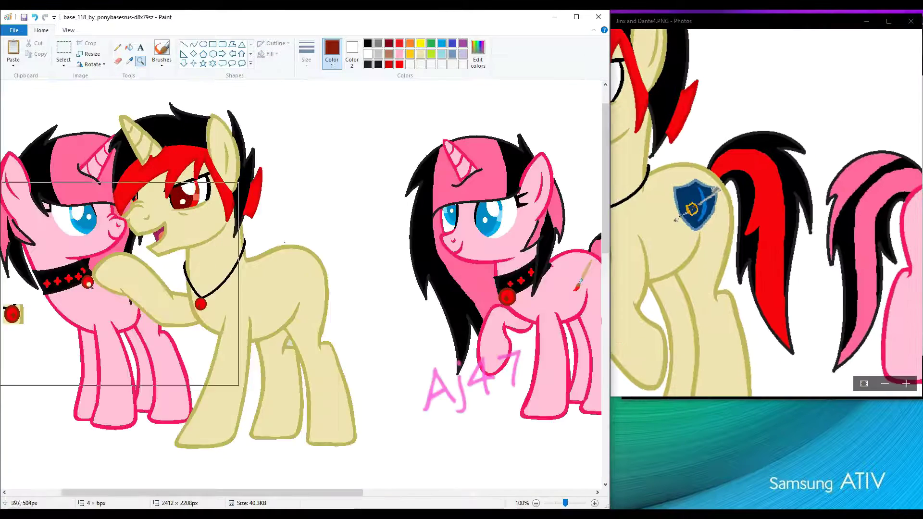
{"action": "left_click", "coordinate": [63, 48]}
{"action": "left_click_drag", "start_coordinate": [48, 191], "coordinate": [68, 216]}
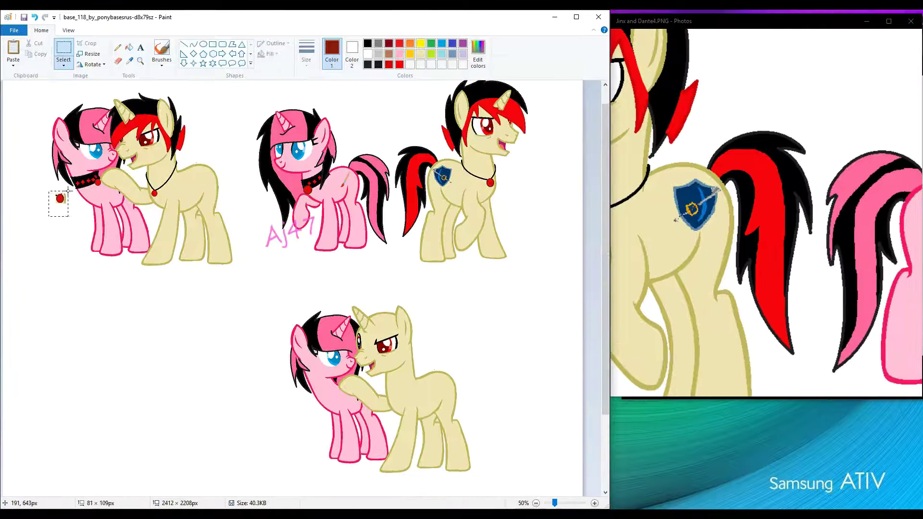
{"action": "left_click_drag", "start_coordinate": [132, 185], "coordinate": [159, 391]}
Step: Pick the mane outline's near-black as the drawing colour for the tails
{"action": "scroll", "coordinate": [144, 336], "scroll_direction": "up", "scroll_amount": 3}
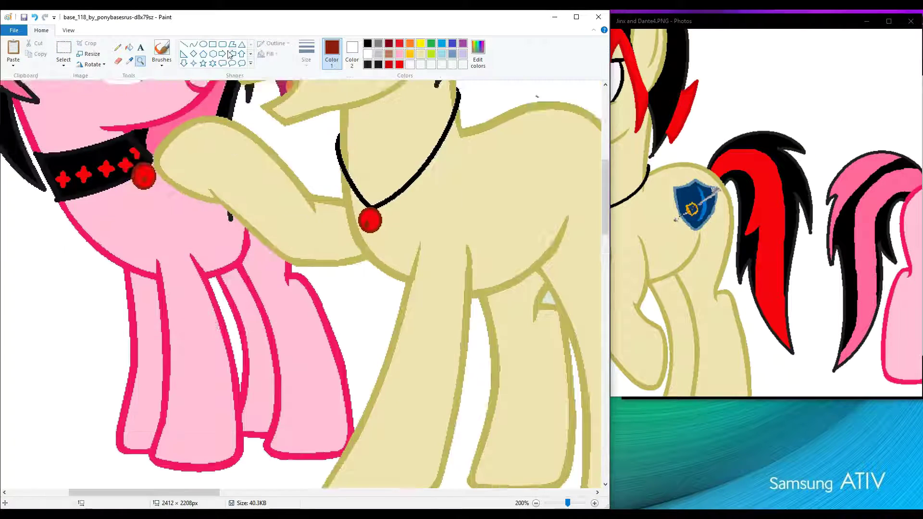
{"action": "scroll", "coordinate": [288, 288], "scroll_direction": "up", "scroll_amount": 3}
{"action": "left_click", "coordinate": [368, 43]}
{"action": "left_click", "coordinate": [351, 53]}
{"action": "left_click", "coordinate": [129, 60]}
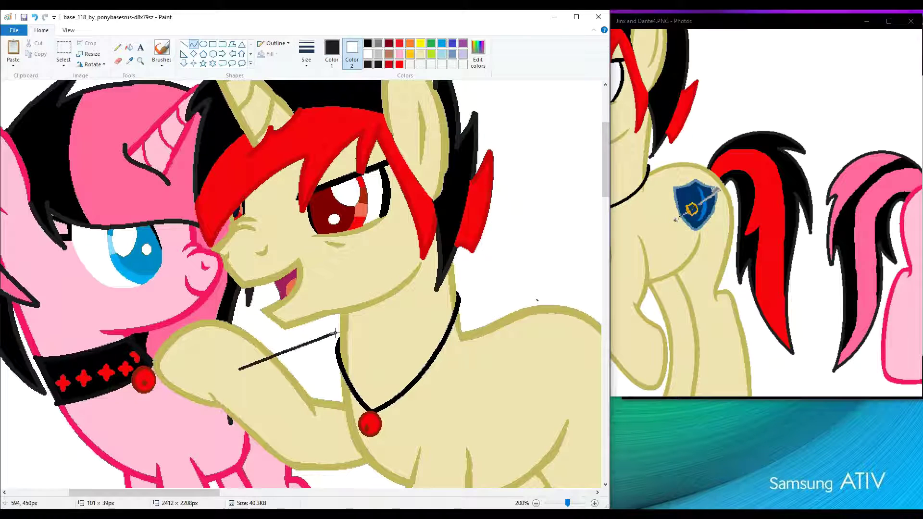
{"action": "left_click_drag", "start_coordinate": [331, 359], "coordinate": [288, 298]}
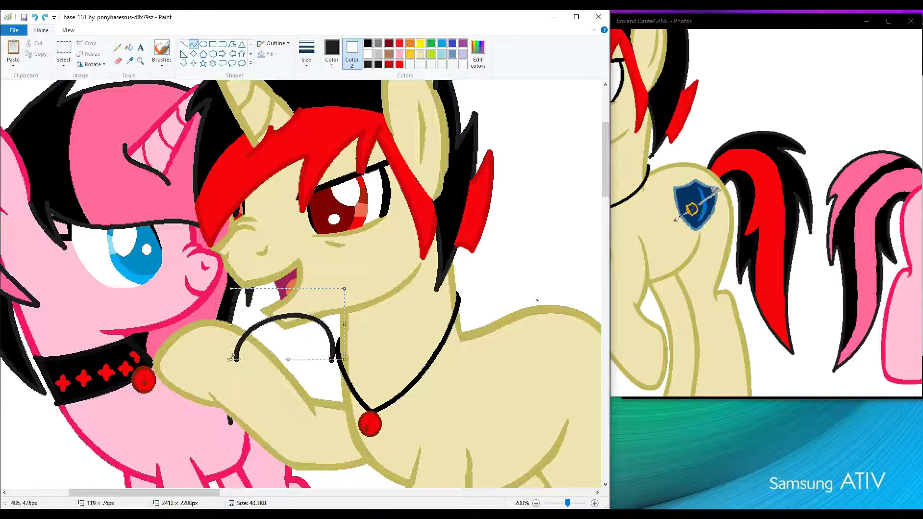
{"action": "left_click_drag", "start_coordinate": [229, 359], "coordinate": [289, 332]}
{"action": "key", "text": "ctrl+z"}
{"action": "scroll", "coordinate": [139, 165], "scroll_direction": "down", "scroll_amount": 3}
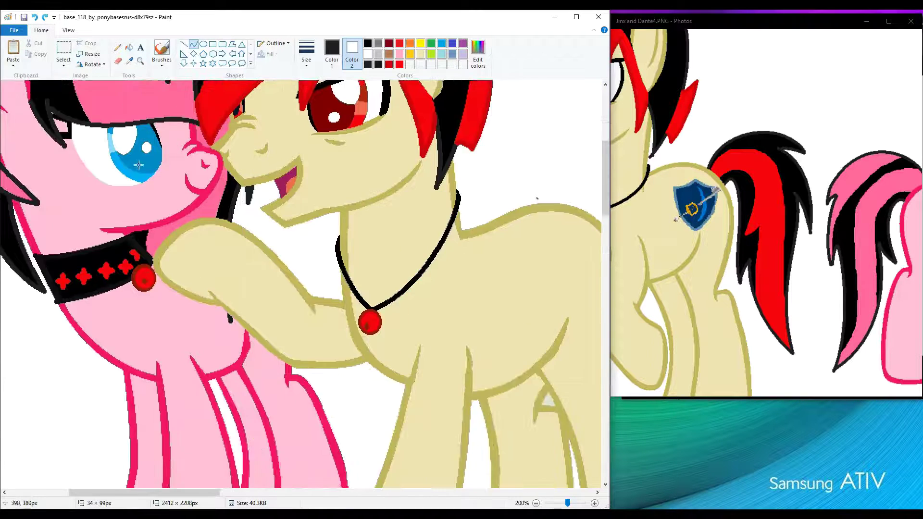
{"action": "left_click", "coordinate": [117, 47]}
{"action": "scroll", "coordinate": [266, 160], "scroll_direction": "up", "scroll_amount": 8}
{"action": "scroll", "coordinate": [196, 467], "scroll_direction": "down", "scroll_amount": 3}
{"action": "left_click", "coordinate": [63, 64]}
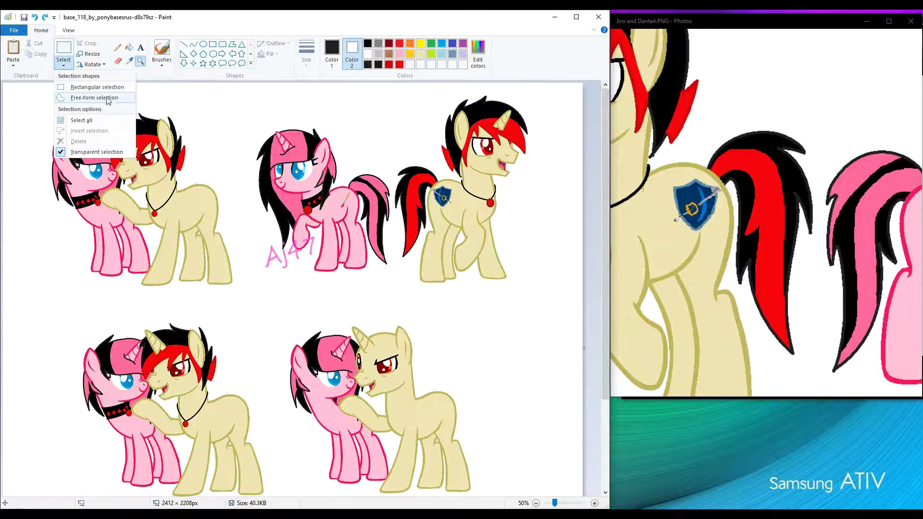
{"action": "left_click", "coordinate": [82, 99]}
{"action": "mouse_move", "coordinate": [274, 138]}
{"action": "left_mouse_down"}
{"action": "mouse_move", "coordinate": [302, 243]}
{"action": "mouse_move", "coordinate": [430, 226]}
{"action": "left_mouse_up"}
{"action": "scroll", "coordinate": [329, 253], "scroll_direction": "up", "scroll_amount": 2}
{"action": "left_click", "coordinate": [118, 61]}
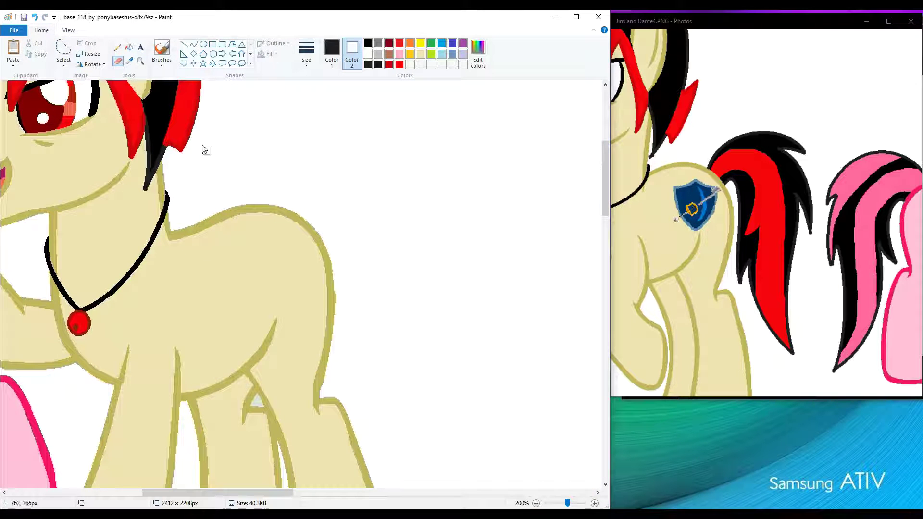
Step: Draw the yellow pony's tail top in near-black as an arch from the rump with a hooked tip, plus an inner edge curve
{"action": "left_click", "coordinate": [193, 45]}
{"action": "mouse_move", "coordinate": [288, 210]}
{"action": "left_mouse_down"}
{"action": "mouse_move", "coordinate": [434, 208]}
{"action": "mouse_move", "coordinate": [429, 165]}
{"action": "left_mouse_up"}
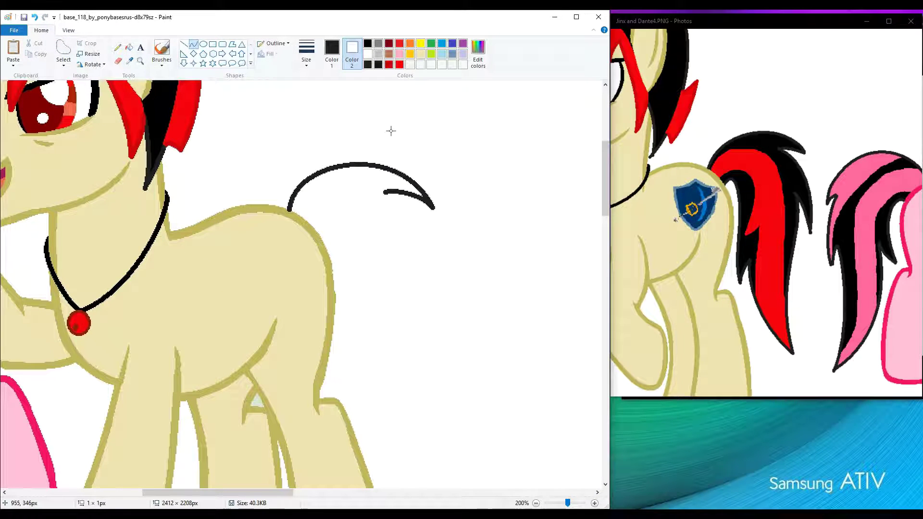
{"action": "left_click_drag", "start_coordinate": [302, 219], "coordinate": [343, 342]}
{"action": "left_click_drag", "start_coordinate": [320, 276], "coordinate": [344, 183]}
Step: Draw the tail's outer edge, about 46 × 136 px, ending in a spike, and add curves forming the long pointed tip
{"action": "left_click_drag", "start_coordinate": [396, 194], "coordinate": [438, 324]}
{"action": "left_click_drag", "start_coordinate": [412, 210], "coordinate": [436, 139]}
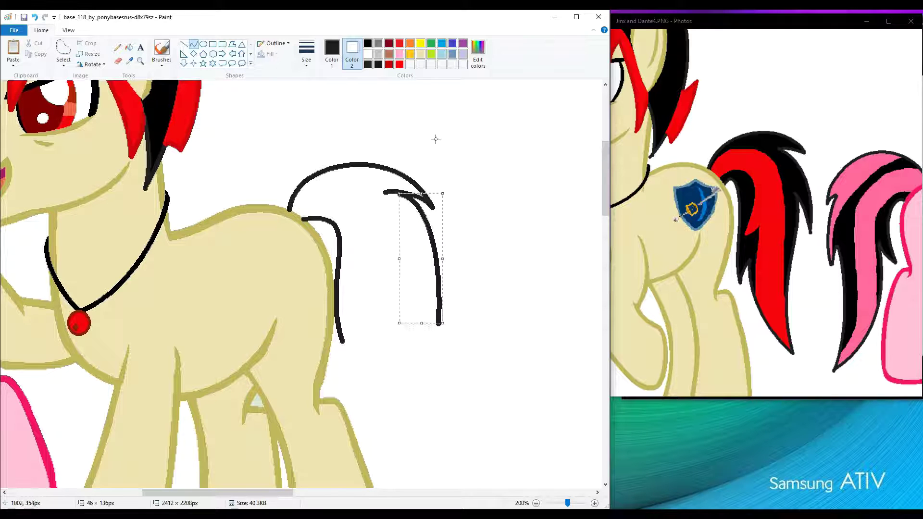
{"action": "left_click_drag", "start_coordinate": [433, 300], "coordinate": [440, 327]}
{"action": "mouse_move", "coordinate": [416, 272]}
{"action": "left_mouse_down"}
{"action": "mouse_move", "coordinate": [406, 449]}
{"action": "mouse_move", "coordinate": [347, 306]}
{"action": "left_mouse_up"}
{"action": "left_click_drag", "start_coordinate": [365, 380], "coordinate": [345, 309]}
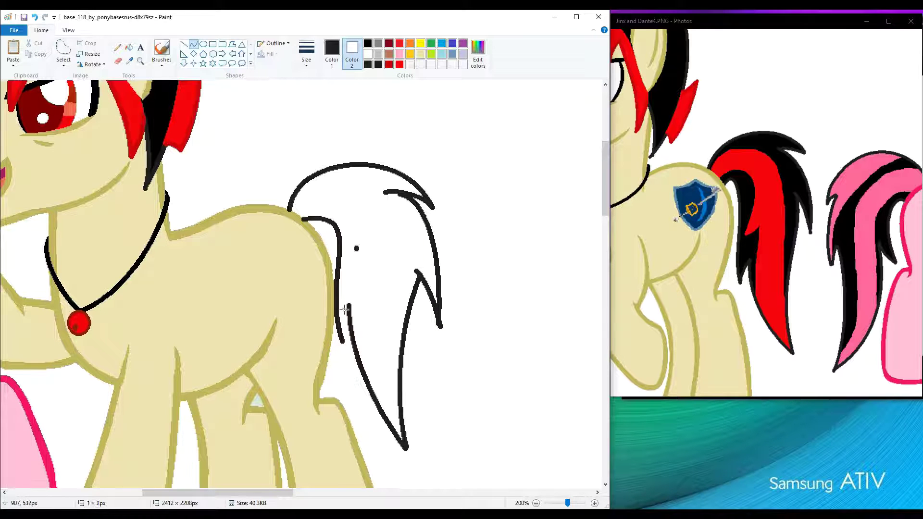
Step: Redraw the tail's inner edge closer to the yellow pony's rump with a small lower spike and fill the tail with black
{"action": "left_click", "coordinate": [129, 47]}
{"action": "right_click", "coordinate": [339, 269]}
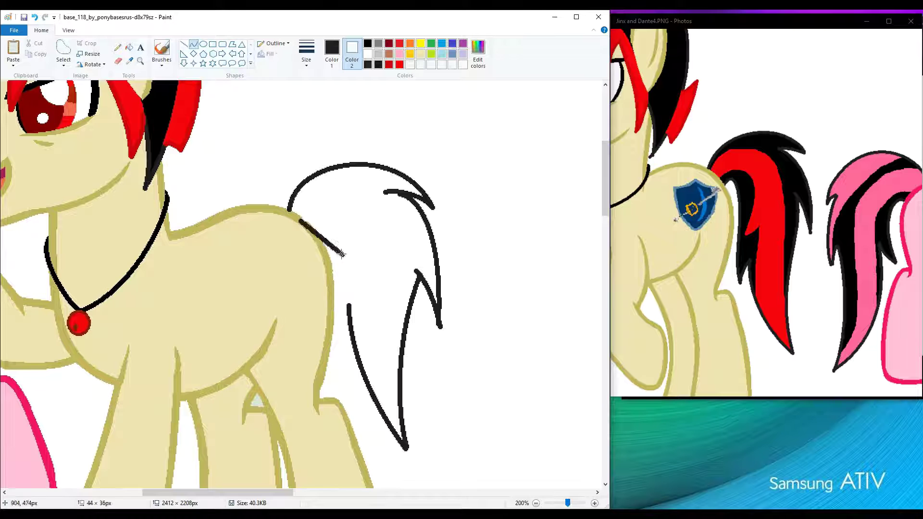
{"action": "left_click_drag", "start_coordinate": [341, 254], "coordinate": [327, 222]}
{"action": "left_click", "coordinate": [129, 47]}
{"action": "right_click", "coordinate": [335, 246]}
{"action": "left_click_drag", "start_coordinate": [326, 291], "coordinate": [338, 358]}
{"action": "left_click", "coordinate": [129, 50]}
{"action": "left_click", "coordinate": [348, 218]}
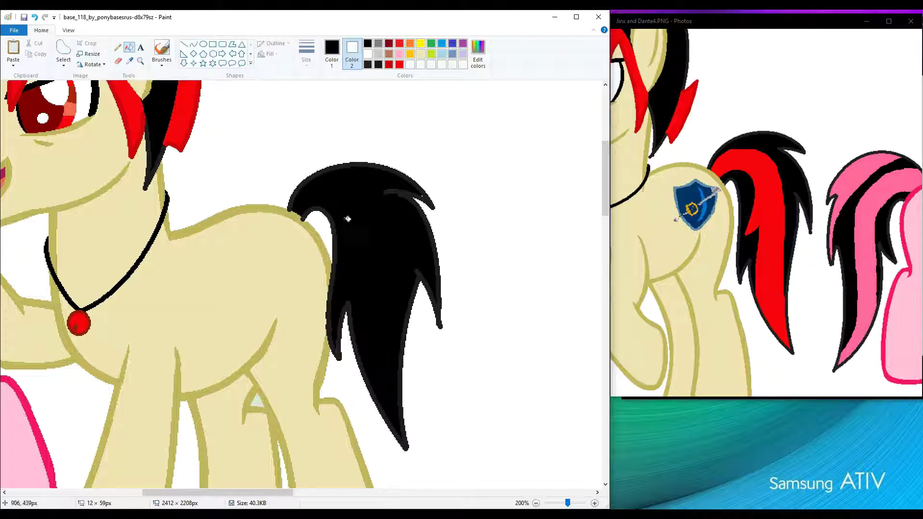
Step: Outline a curved stripe with a side spike along the yellow pony's tail in thin bright red and fill it with the same red
{"action": "left_click", "coordinate": [193, 44]}
{"action": "left_click", "coordinate": [399, 64]}
{"action": "left_click", "coordinate": [306, 52]}
{"action": "left_click", "coordinate": [328, 120]}
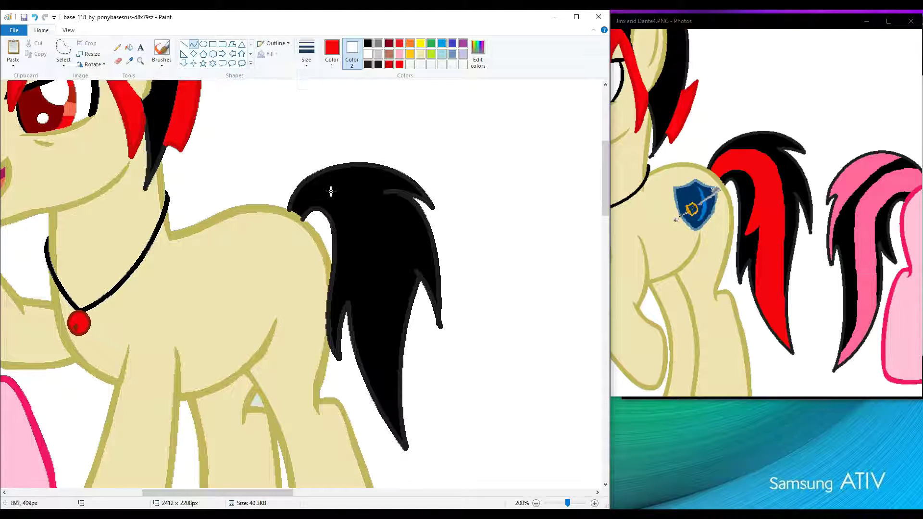
{"action": "left_click_drag", "start_coordinate": [320, 174], "coordinate": [421, 198]}
{"action": "left_click_drag", "start_coordinate": [391, 431], "coordinate": [398, 343]}
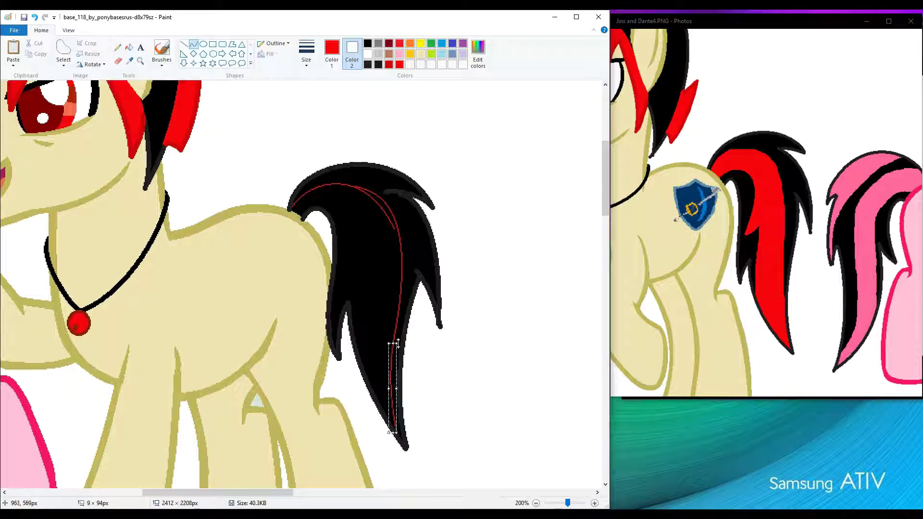
{"action": "left_click_drag", "start_coordinate": [357, 231], "coordinate": [344, 225]}
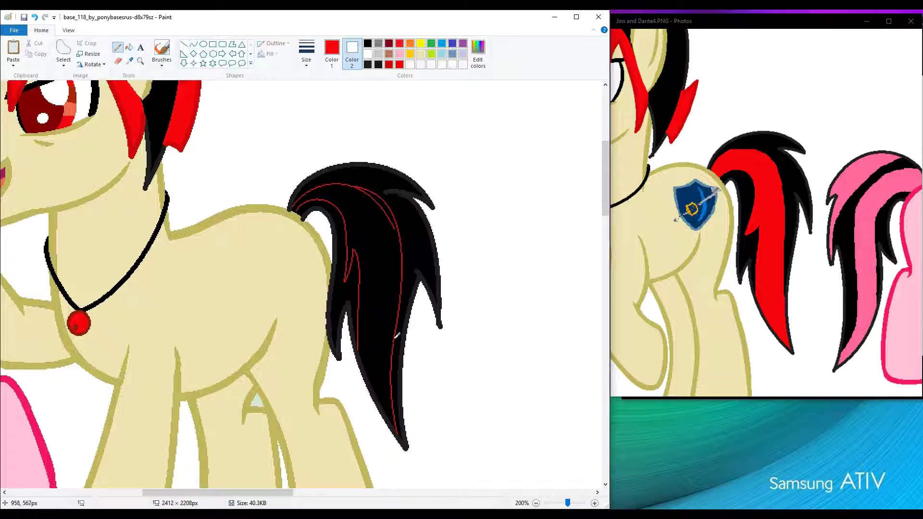
{"action": "scroll", "coordinate": [191, 223], "scroll_direction": "up", "scroll_amount": 1}
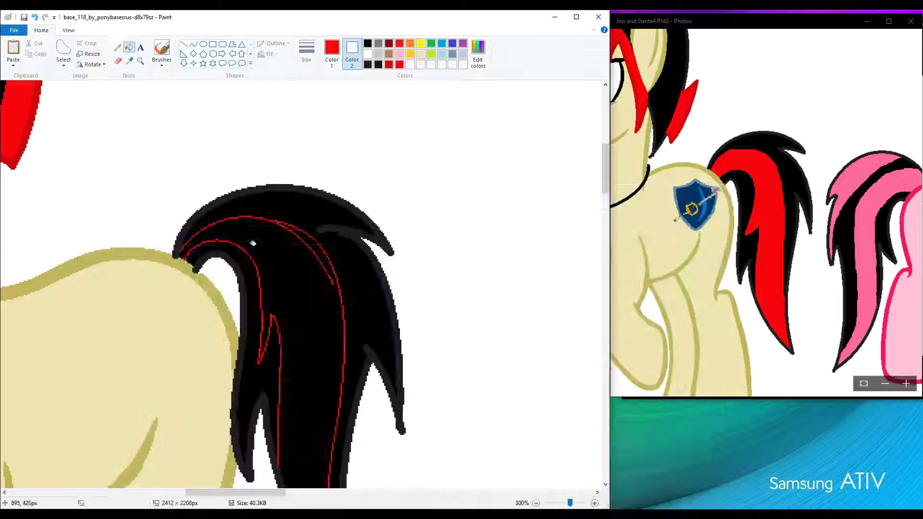
{"action": "left_click", "coordinate": [279, 219]}
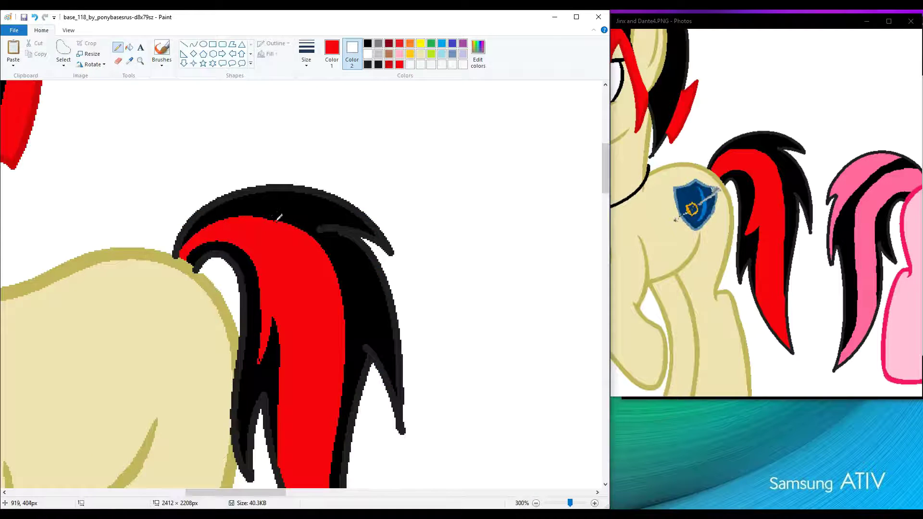
Step: Thicken the near-black curve line to match the yellow pony's tail outline for drawing the pink pony's tail
{"action": "left_click", "coordinate": [140, 61]}
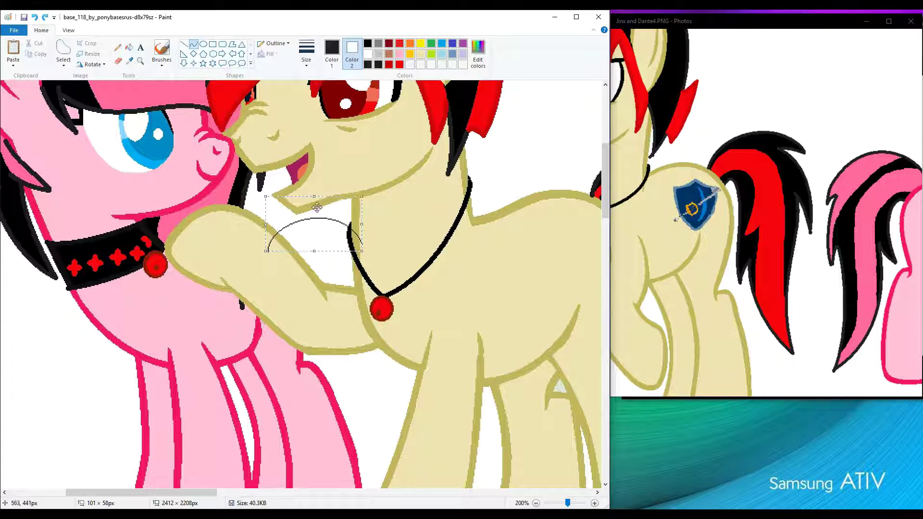
{"action": "left_click", "coordinate": [306, 53]}
{"action": "left_click", "coordinate": [317, 99]}
{"action": "left_click", "coordinate": [331, 53]}
{"action": "left_click_drag", "start_coordinate": [277, 253], "coordinate": [308, 342]}
{"action": "left_click_drag", "start_coordinate": [308, 342], "coordinate": [322, 271]}
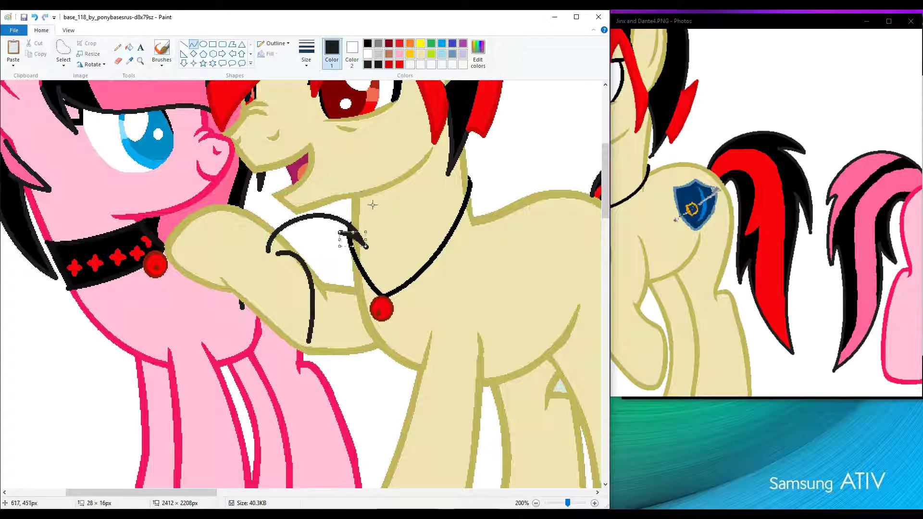
{"action": "left_click_drag", "start_coordinate": [373, 204], "coordinate": [375, 433]}
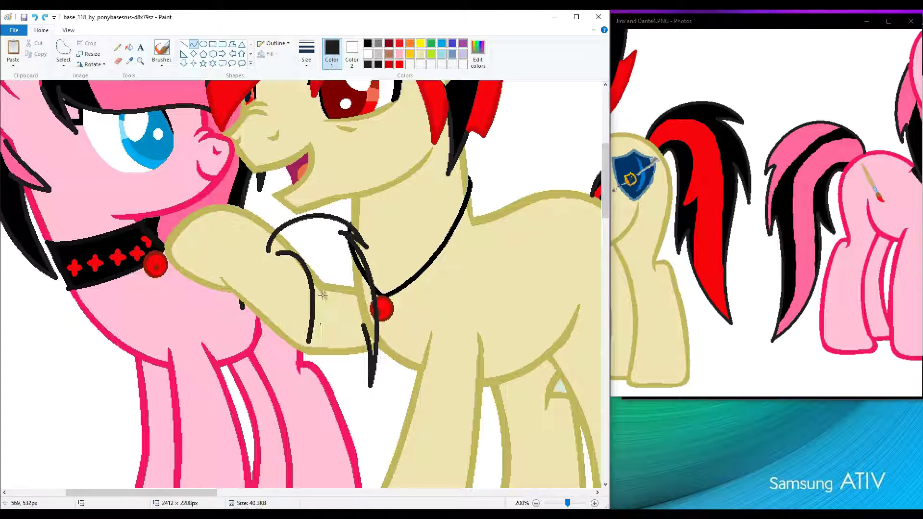
{"action": "left_click_drag", "start_coordinate": [322, 294], "coordinate": [355, 463]}
{"action": "scroll", "coordinate": [355, 463], "scroll_direction": "down", "scroll_amount": 3}
{"action": "left_click_drag", "start_coordinate": [336, 240], "coordinate": [332, 216]}
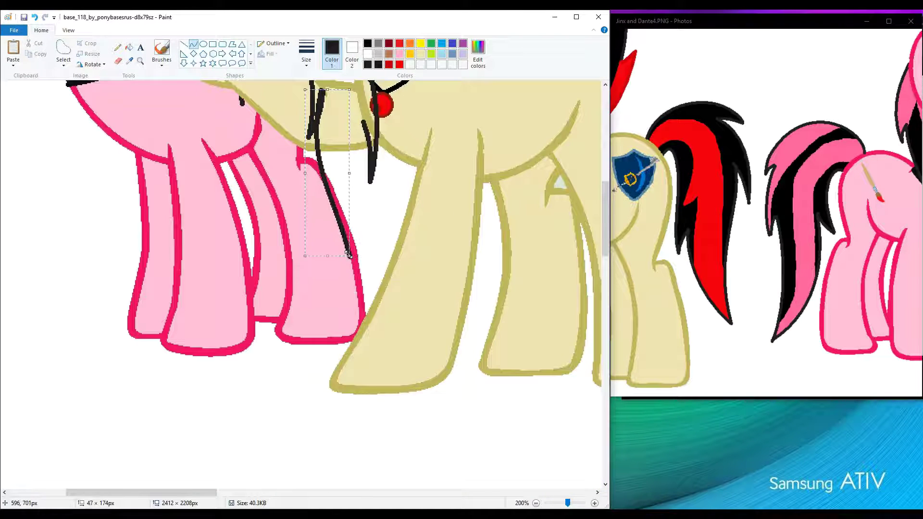
{"action": "scroll", "coordinate": [331, 216], "scroll_direction": "up", "scroll_amount": 2}
{"action": "left_click_drag", "start_coordinate": [354, 289], "coordinate": [343, 263]}
{"action": "scroll", "coordinate": [343, 263], "scroll_direction": "up", "scroll_amount": 3}
{"action": "key", "text": "ctrl+z"}
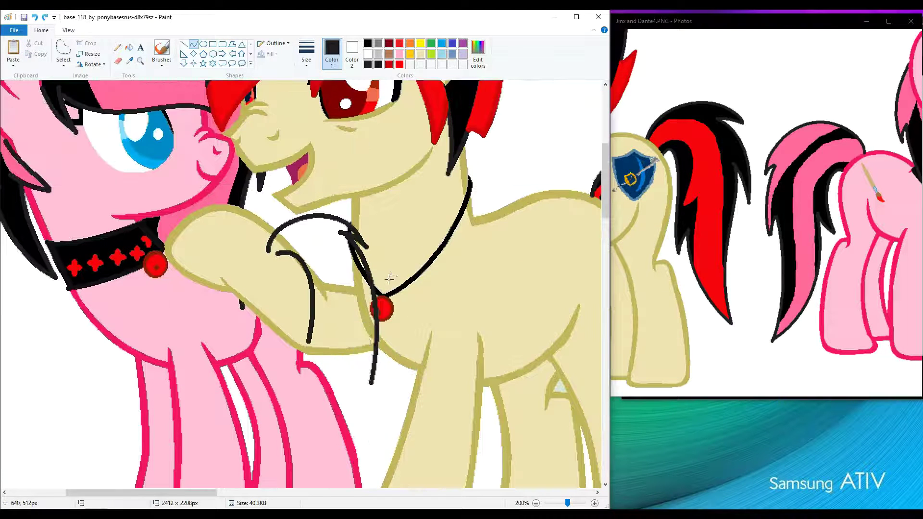
{"action": "key", "text": "ctrl+z"}
{"action": "key", "text": "ctrl+z"}
{"action": "left_click_drag", "start_coordinate": [264, 243], "coordinate": [387, 243]}
{"action": "left_click_drag", "start_coordinate": [326, 243], "coordinate": [386, 168]}
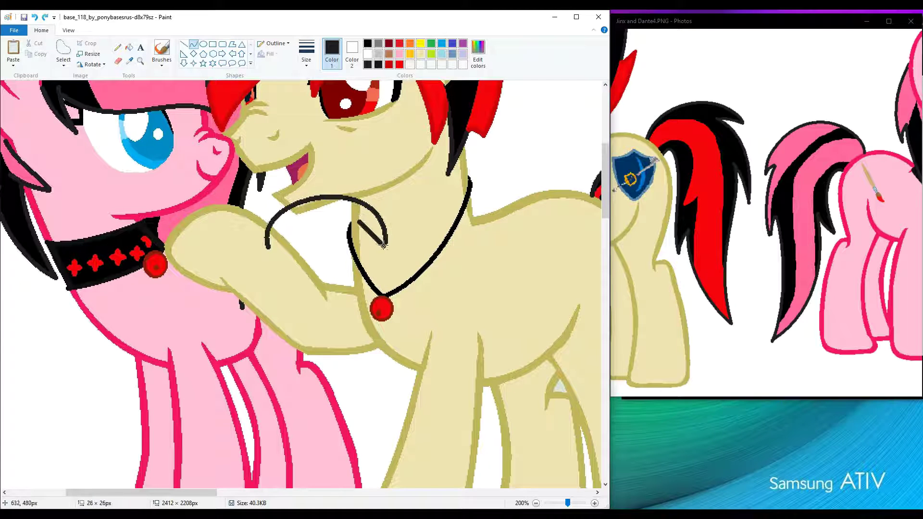
{"action": "left_click_drag", "start_coordinate": [364, 225], "coordinate": [383, 335]}
{"action": "left_click_drag", "start_coordinate": [373, 278], "coordinate": [389, 273]}
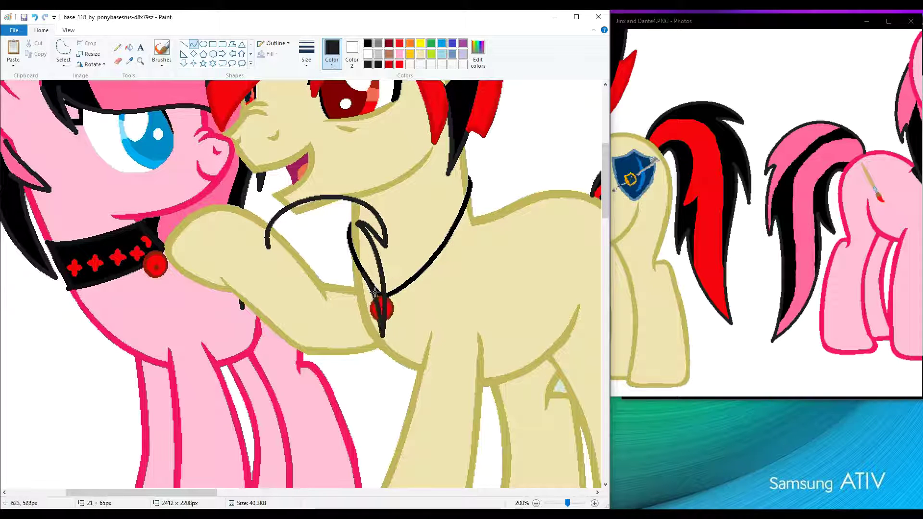
{"action": "key", "text": "ctrl+z"}
Step: Flip the Jinx and Dante4 reference picture horizontally and show the flipped version beside the drawing
{"action": "left_click", "coordinate": [912, 43]}
{"action": "left_click", "coordinate": [910, 20]}
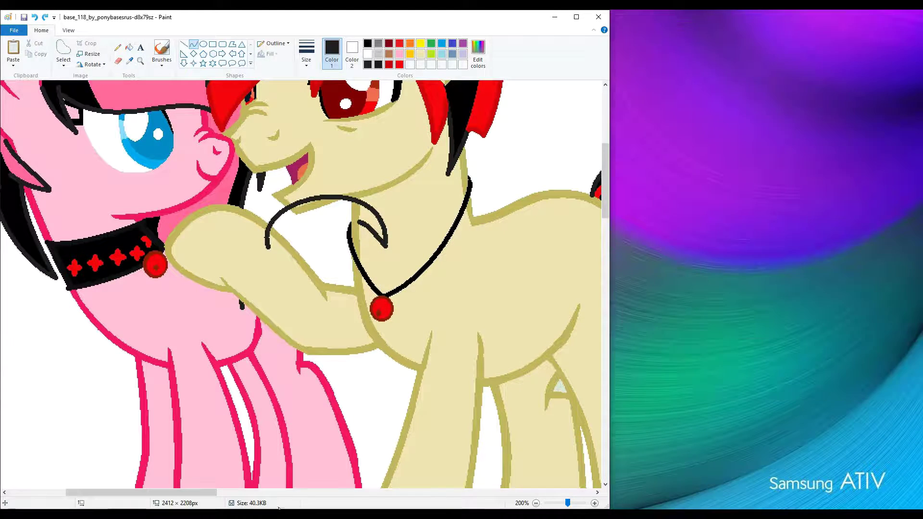
{"action": "right_click", "coordinate": [222, 292]}
{"action": "mouse_move", "coordinate": [336, 173]}
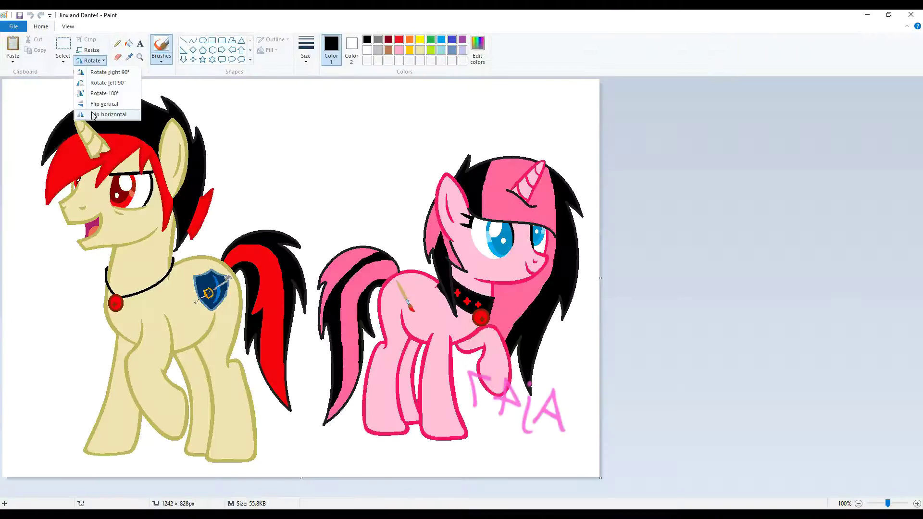
{"action": "left_click", "coordinate": [376, 227]}
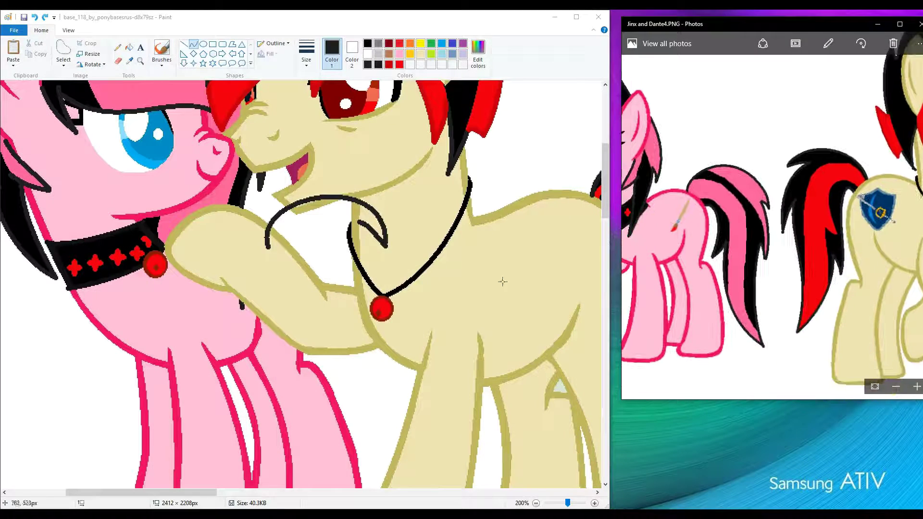
Step: Clear the old tail curves and draw a new near-black arch and inner edge for the pink pony's tail between the ponies
{"action": "left_click", "coordinate": [502, 281]}
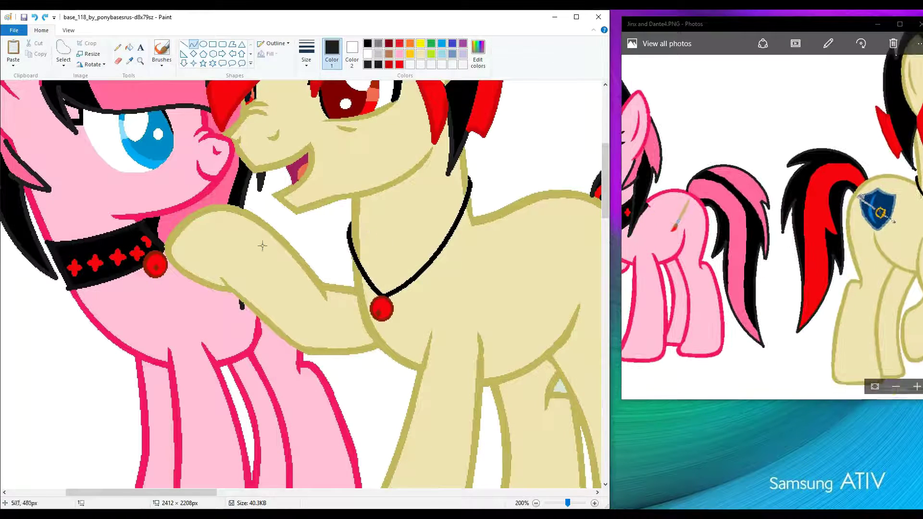
{"action": "left_click_drag", "start_coordinate": [243, 254], "coordinate": [298, 363]}
{"action": "left_click_drag", "start_coordinate": [274, 308], "coordinate": [266, 253]}
{"action": "mouse_move", "coordinate": [336, 206]}
{"action": "left_mouse_down"}
{"action": "mouse_move", "coordinate": [381, 177]}
{"action": "mouse_move", "coordinate": [364, 223]}
{"action": "left_mouse_up"}
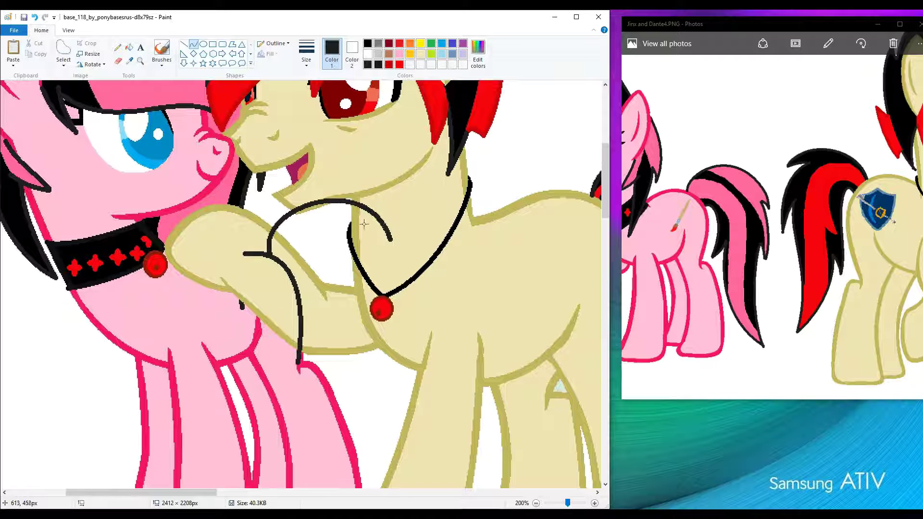
Step: Cover the tail's misplaced inner curve with the body's cream and draw a near-black replacement about 55 × 71 px under the arch
{"action": "left_click", "coordinate": [140, 61]}
{"action": "left_click", "coordinate": [155, 226]}
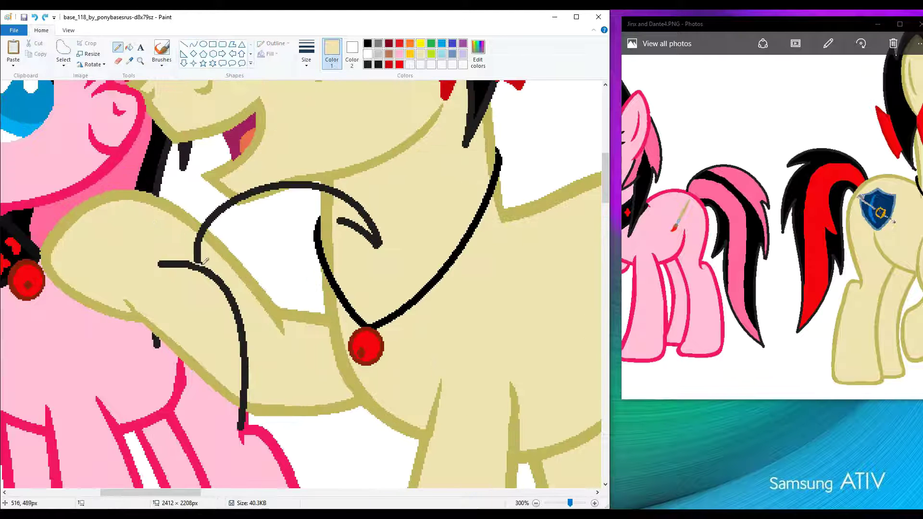
{"action": "key", "text": "ctrl+z"}
{"action": "left_click", "coordinate": [367, 43]}
{"action": "left_click", "coordinate": [194, 44]}
{"action": "left_click_drag", "start_coordinate": [211, 263], "coordinate": [279, 350]}
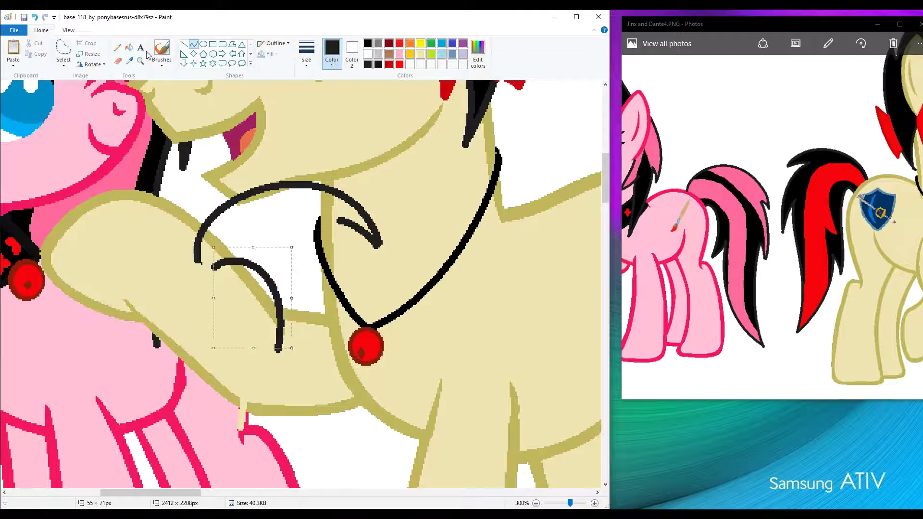
Step: Add the inner edge's spike and two long curves meeting in a point beside the pink pony's hind leg, one about 180 px tall
{"action": "scroll", "coordinate": [178, 194], "scroll_direction": "down", "scroll_amount": 1}
{"action": "left_click_drag", "start_coordinate": [177, 194], "coordinate": [156, 181]}
{"action": "mouse_move", "coordinate": [198, 229]}
{"action": "left_mouse_down"}
{"action": "mouse_move", "coordinate": [183, 264]}
{"action": "mouse_move", "coordinate": [226, 405]}
{"action": "left_mouse_up"}
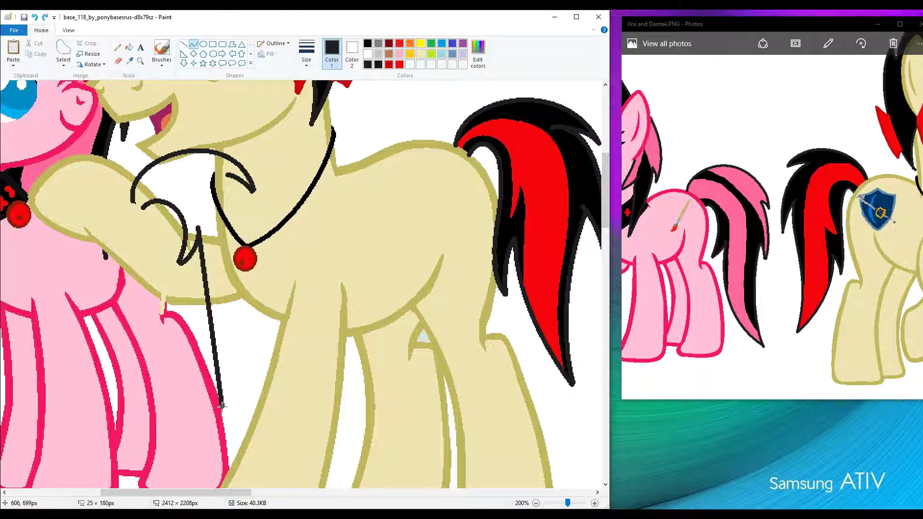
{"action": "left_click_drag", "start_coordinate": [185, 288], "coordinate": [205, 269]}
{"action": "left_click", "coordinate": [241, 280]}
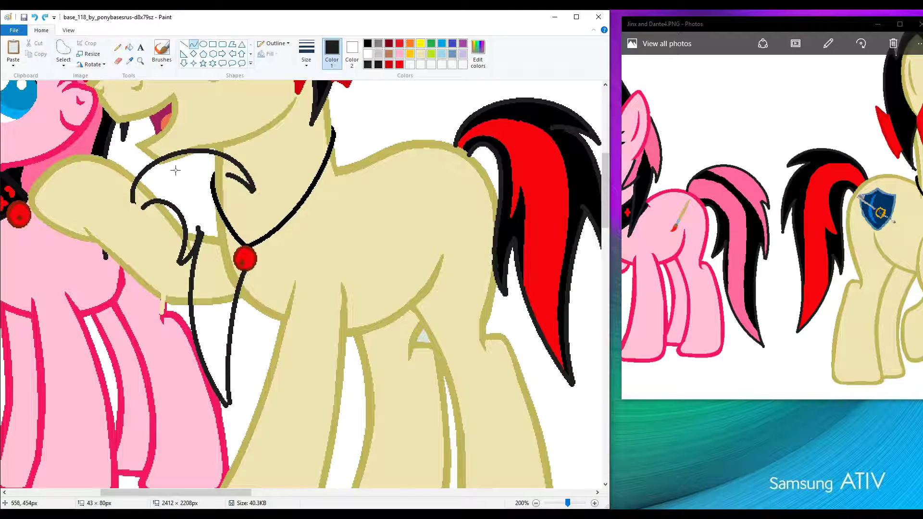
Step: Cover the tail curves crossing the cream pony's raised foreleg and chest with a clean copied patch aligned to the drawing
{"action": "scroll", "coordinate": [175, 167], "scroll_direction": "down", "scroll_amount": 2}
{"action": "left_click", "coordinate": [63, 53]}
{"action": "left_click_drag", "start_coordinate": [196, 304], "coordinate": [141, 358]}
{"action": "scroll", "coordinate": [66, 361], "scroll_direction": "up", "scroll_amount": 1}
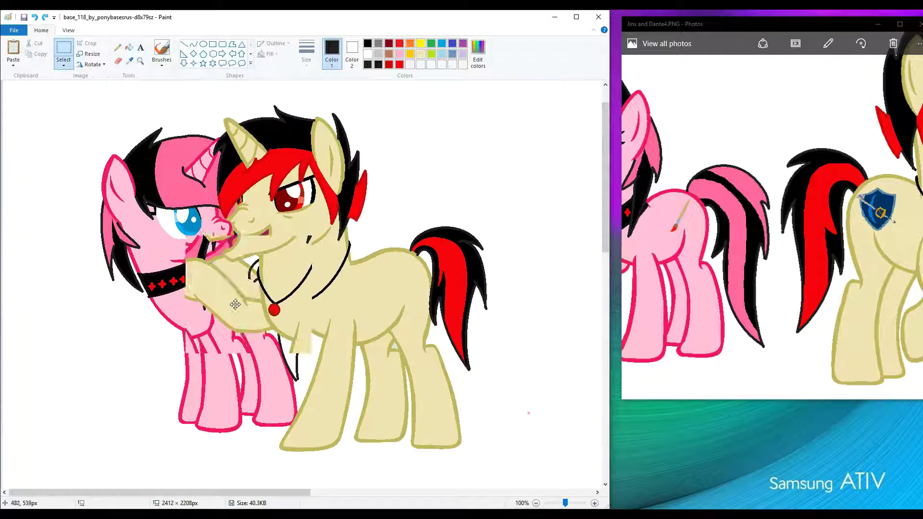
{"action": "left_click_drag", "start_coordinate": [295, 296], "coordinate": [284, 284]}
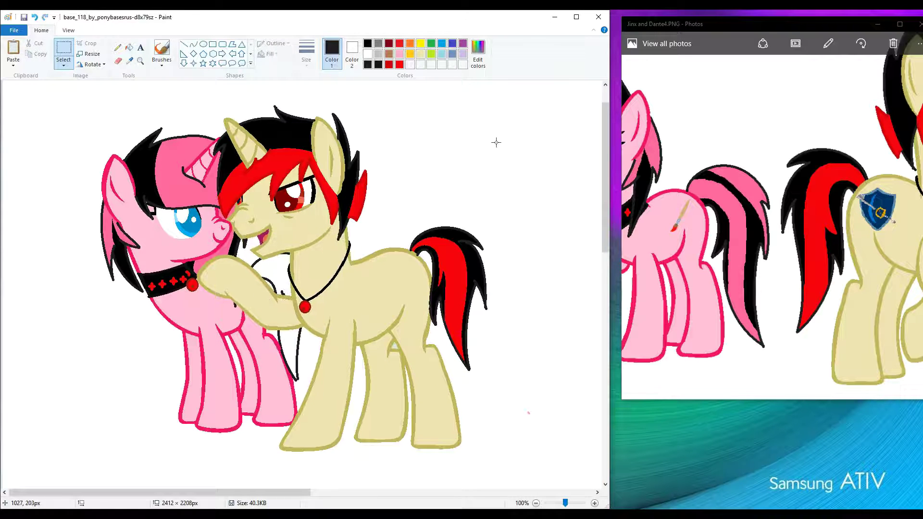
Step: Fill the pink pony's outlined tail with black, both above and below the cream pony's raised foreleg
{"action": "left_click", "coordinate": [140, 61]}
{"action": "left_click", "coordinate": [315, 282]}
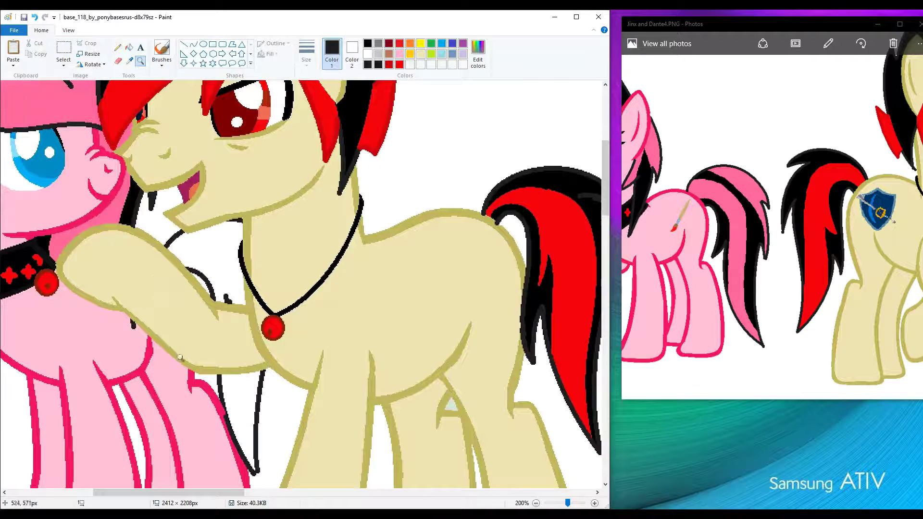
{"action": "left_click", "coordinate": [180, 358]}
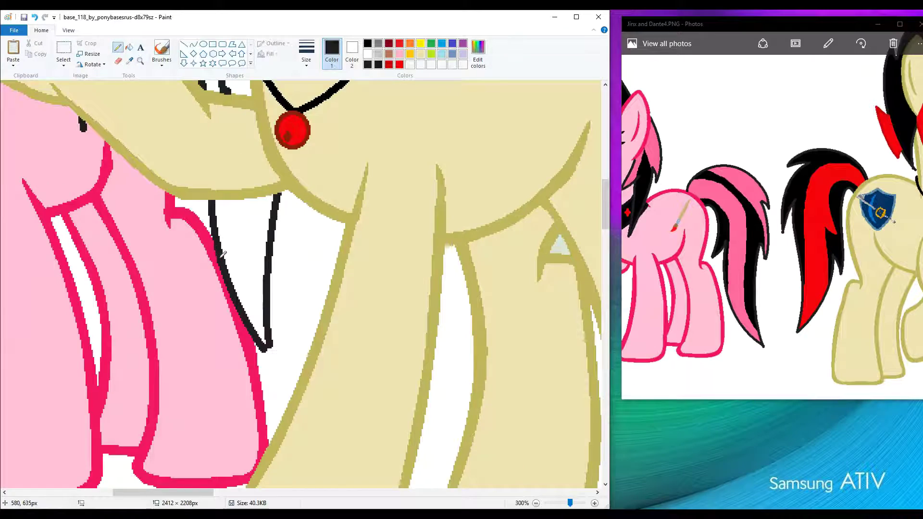
{"action": "scroll", "coordinate": [222, 254], "scroll_direction": "up", "scroll_amount": 4}
{"action": "left_click", "coordinate": [128, 46]}
{"action": "left_click", "coordinate": [226, 240]}
{"action": "scroll", "coordinate": [238, 315], "scroll_direction": "up", "scroll_amount": 2}
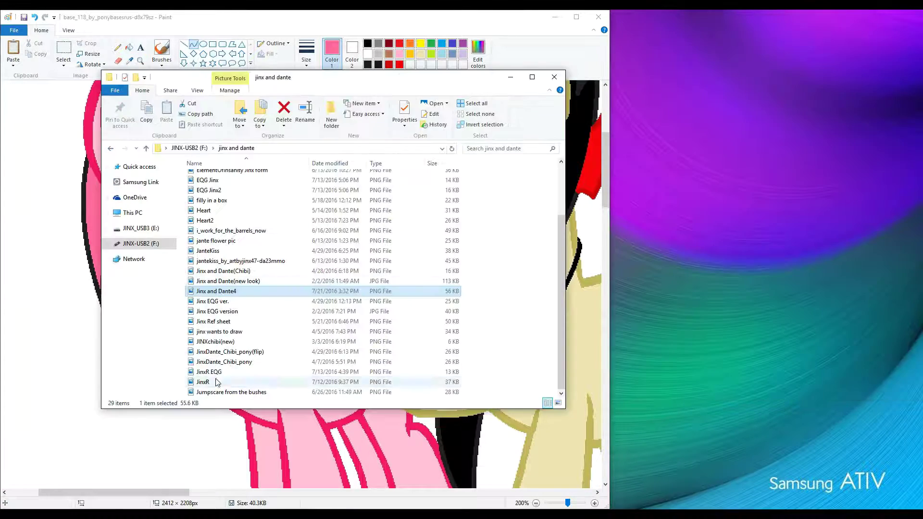
Step: Open the JinxR reference picture and draw pink stripe curves through the black tail, the lower one about 12 × 48 px
{"action": "double_click", "coordinate": [216, 382]}
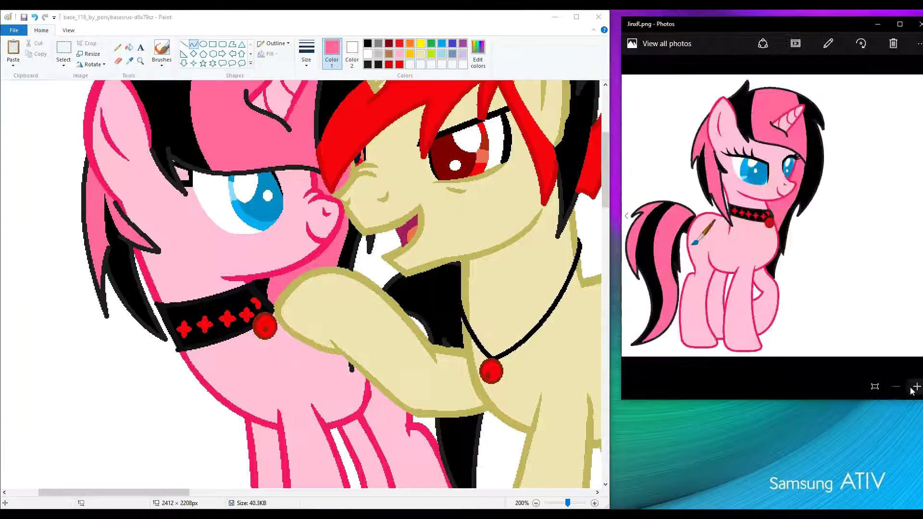
{"action": "mouse_move", "coordinate": [388, 294]}
{"action": "left_mouse_down"}
{"action": "mouse_move", "coordinate": [460, 291]}
{"action": "mouse_move", "coordinate": [448, 275]}
{"action": "mouse_move", "coordinate": [432, 293]}
{"action": "left_mouse_up"}
{"action": "scroll", "coordinate": [452, 316], "scroll_direction": "down", "scroll_amount": 3}
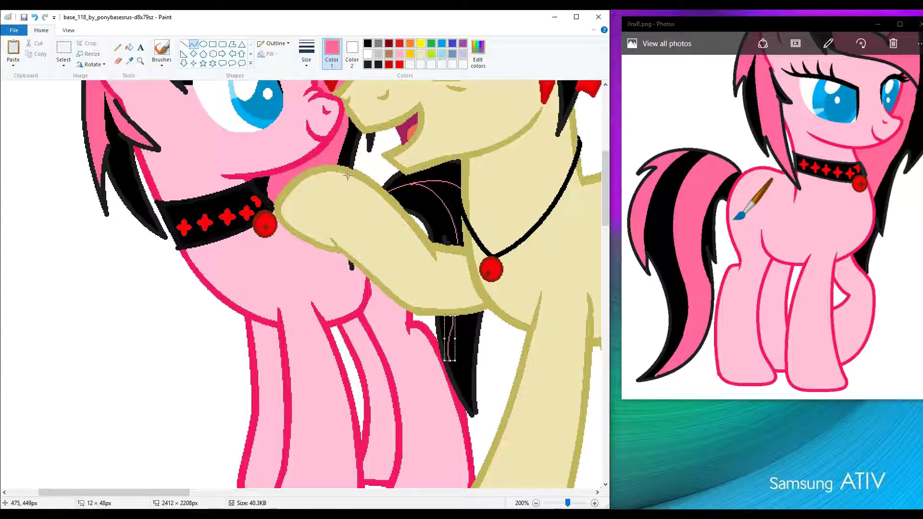
Step: Fill the tail's outer and inner stripes with pink above and below the foreleg, leaving the middle stripe black
{"action": "left_click", "coordinate": [130, 47]}
{"action": "left_click", "coordinate": [404, 197]}
{"action": "left_click", "coordinate": [446, 337]}
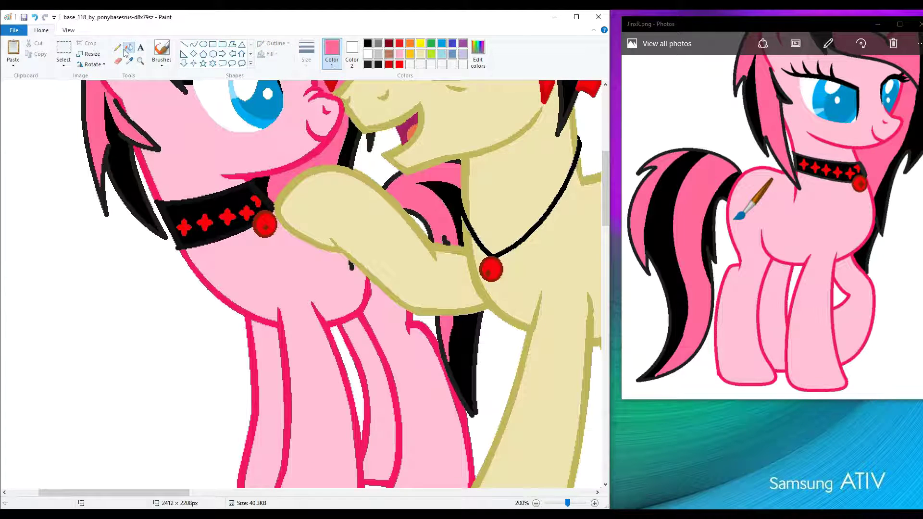